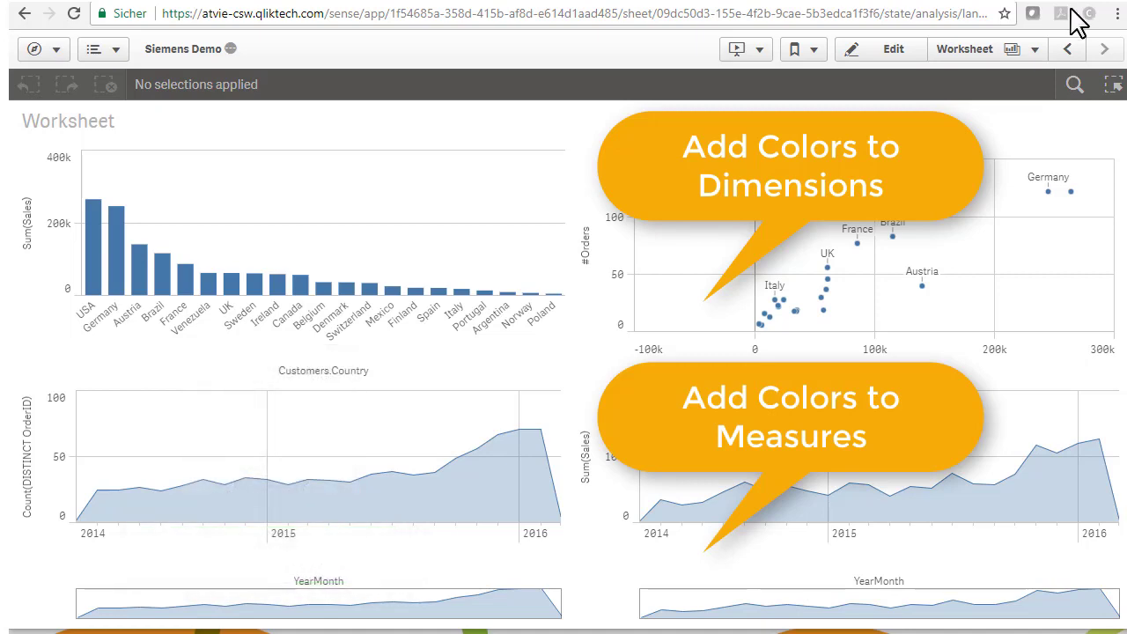
Colour the bar chart by customer country with the 12-colour scheme.
click(894, 51)
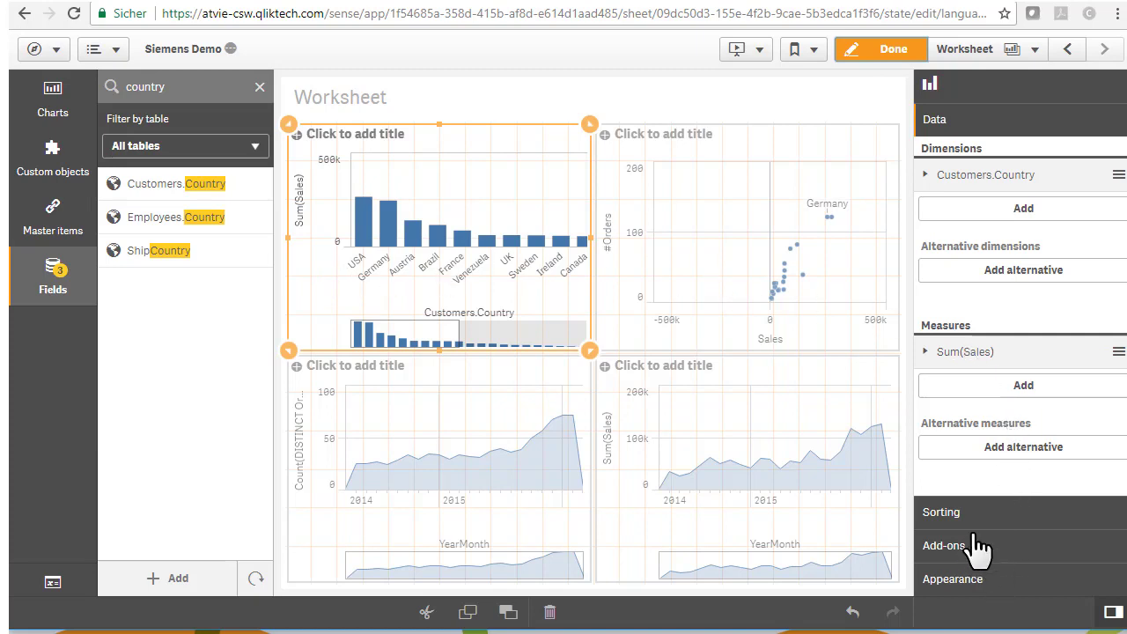
click(969, 580)
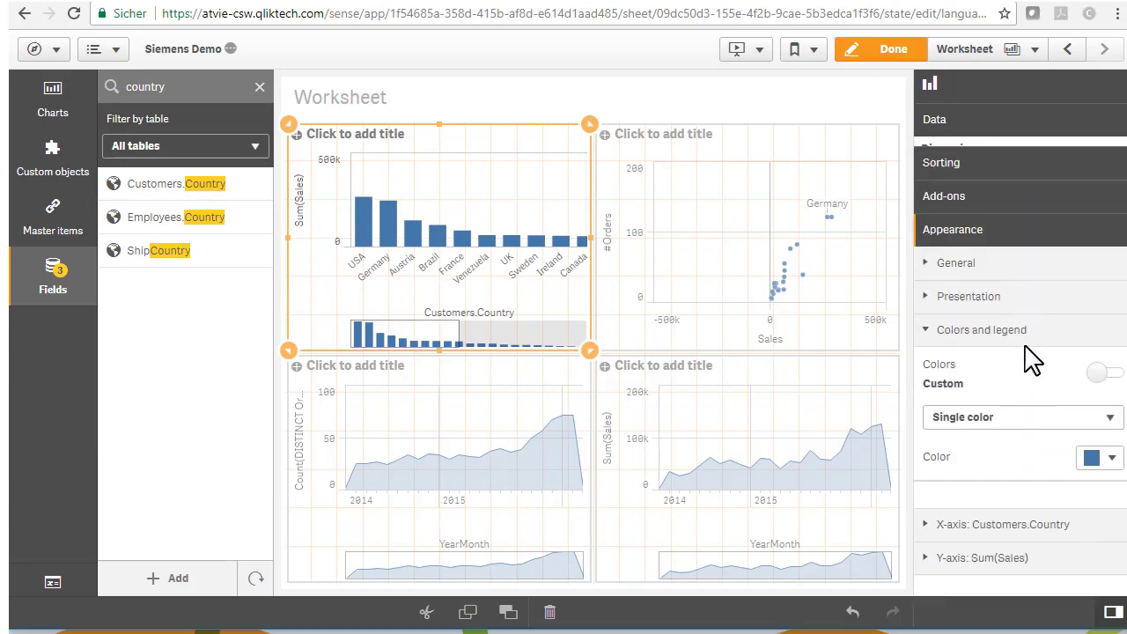
click(1100, 373)
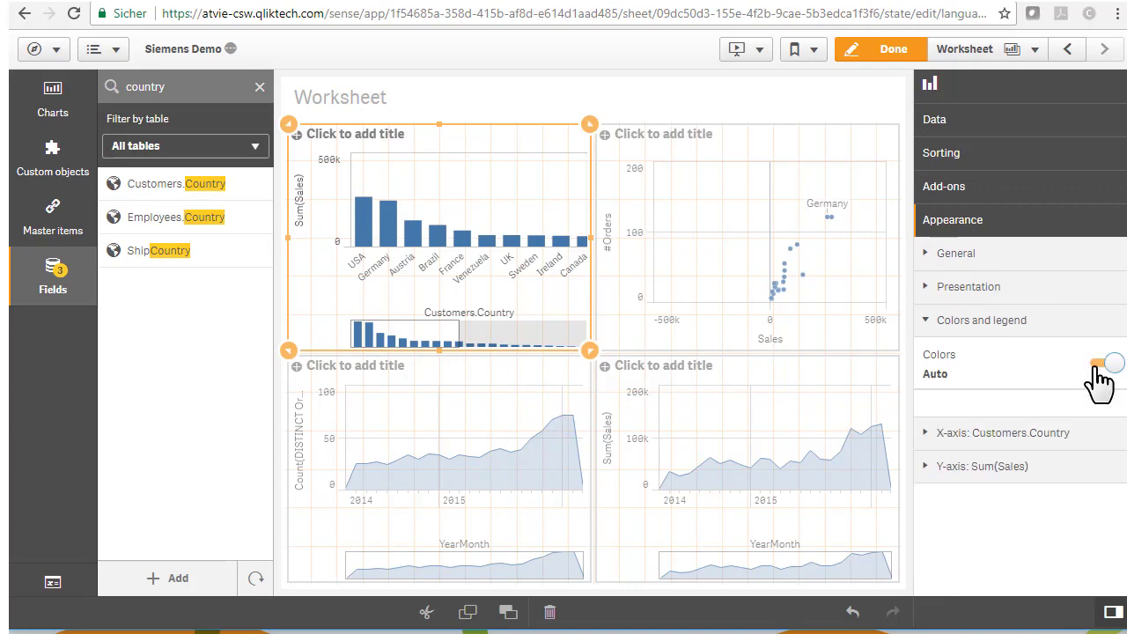
click(1113, 368)
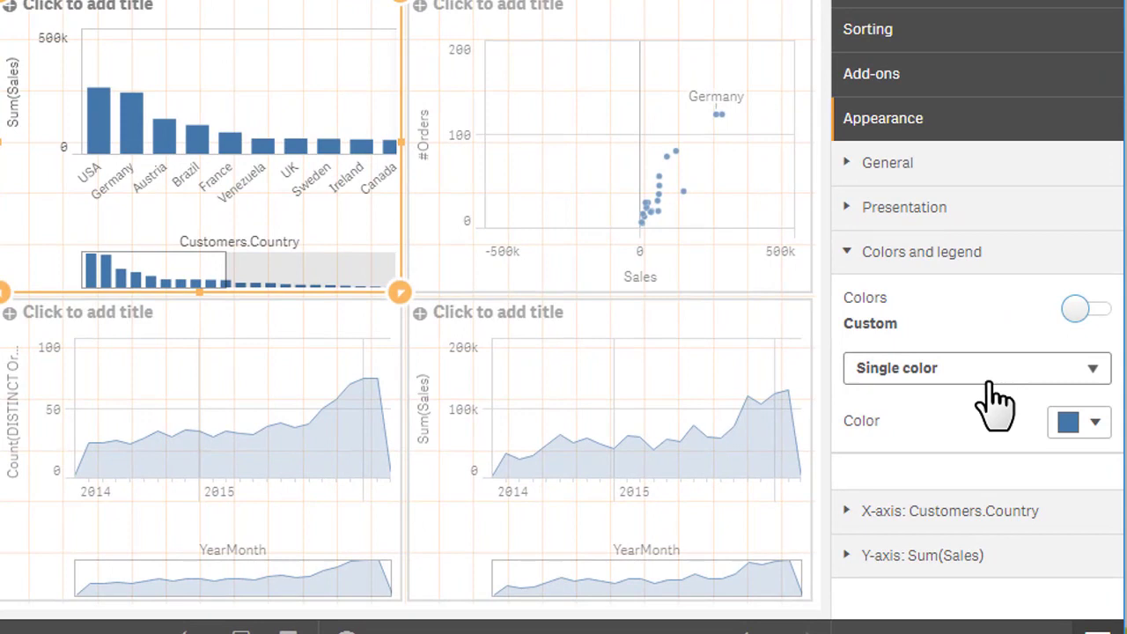
click(933, 379)
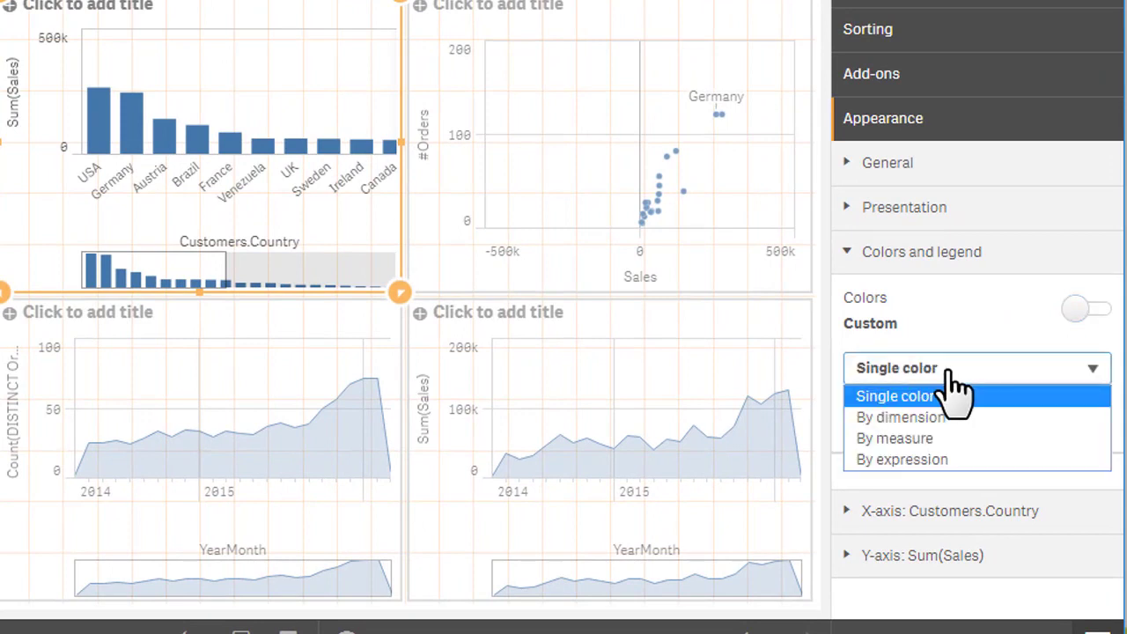
click(924, 417)
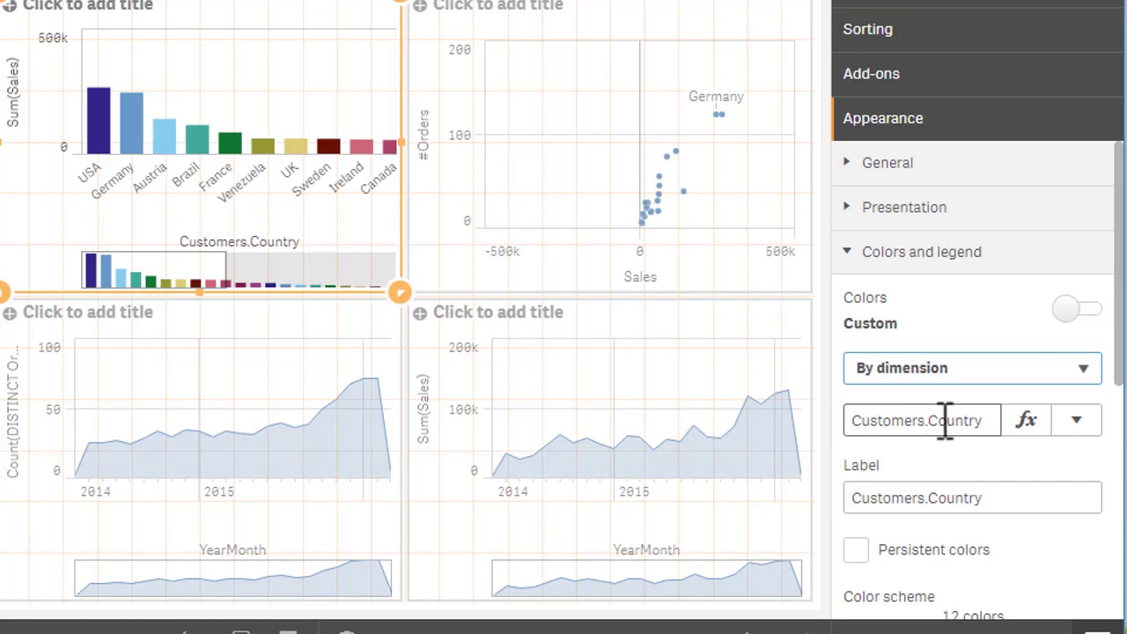
scroll(1002, 490, down, 3)
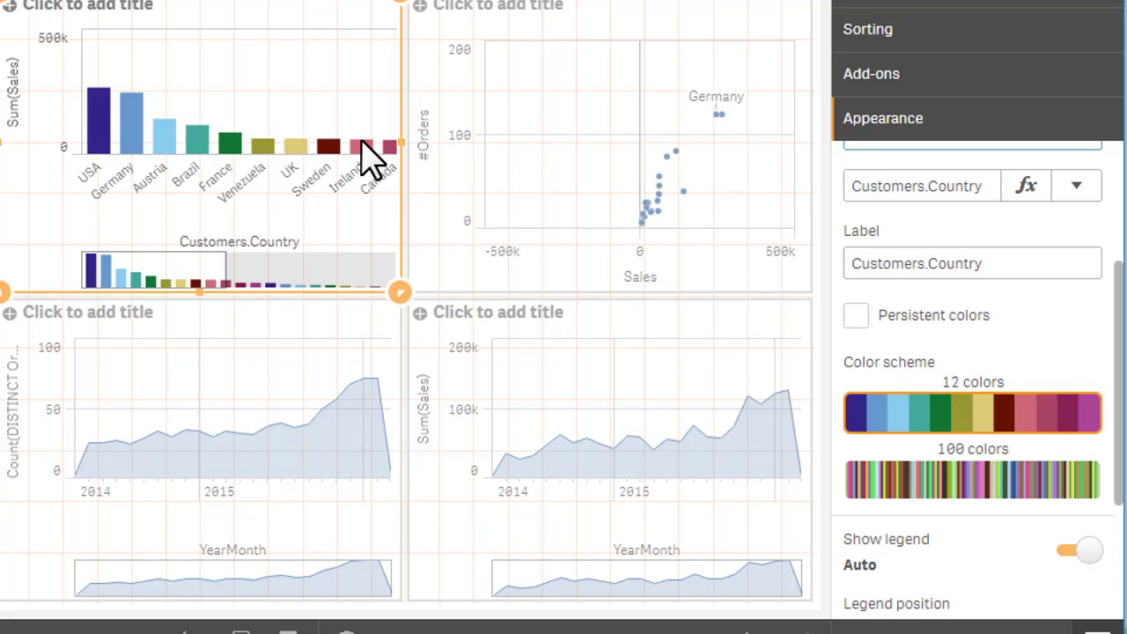
click(1004, 493)
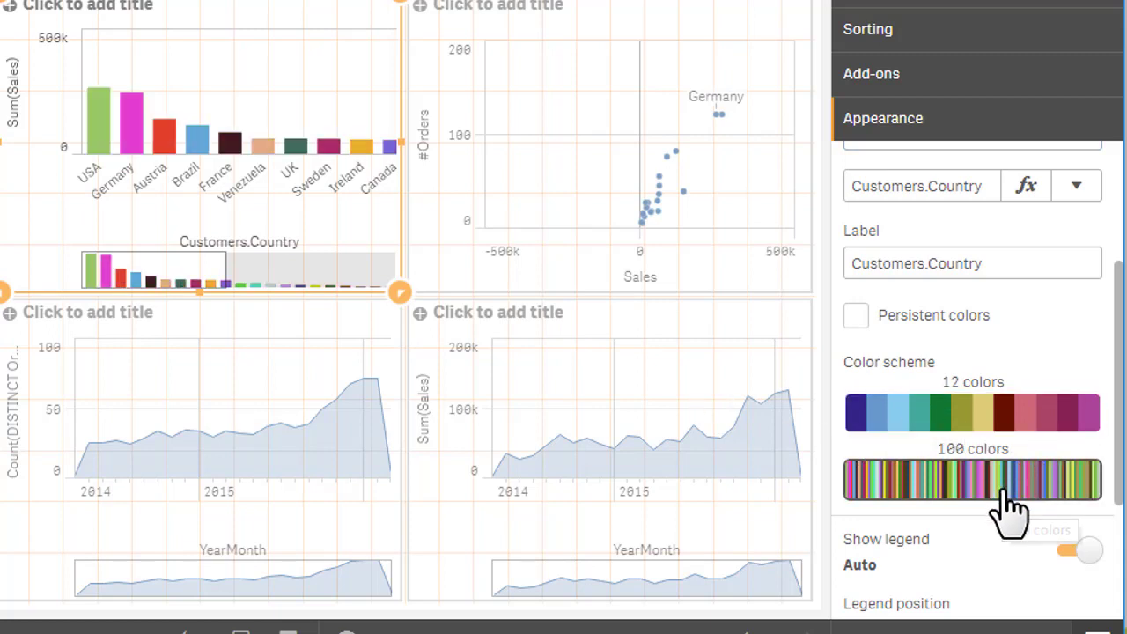
click(951, 421)
Colour the scatter chart points by customer country and finish editing.
click(586, 231)
click(1057, 324)
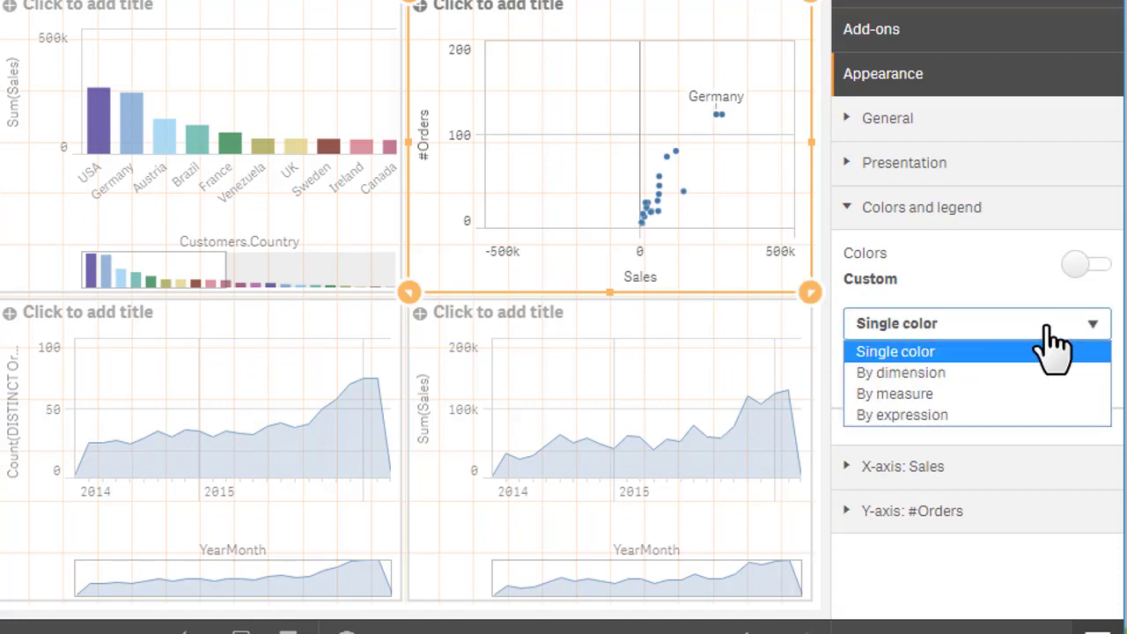
click(991, 374)
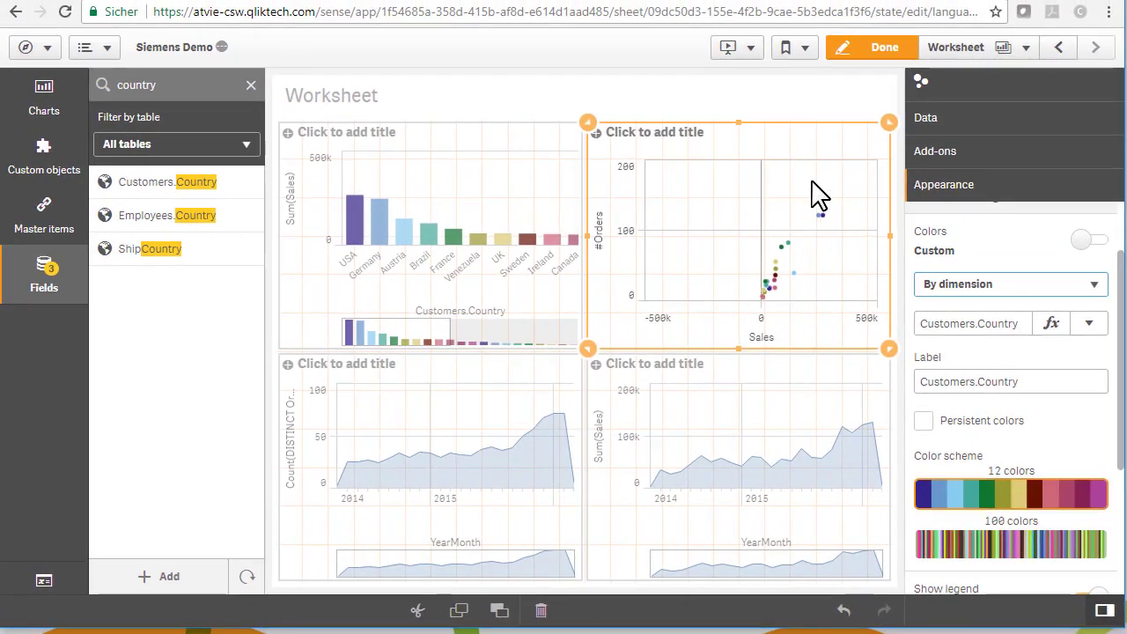
click(884, 49)
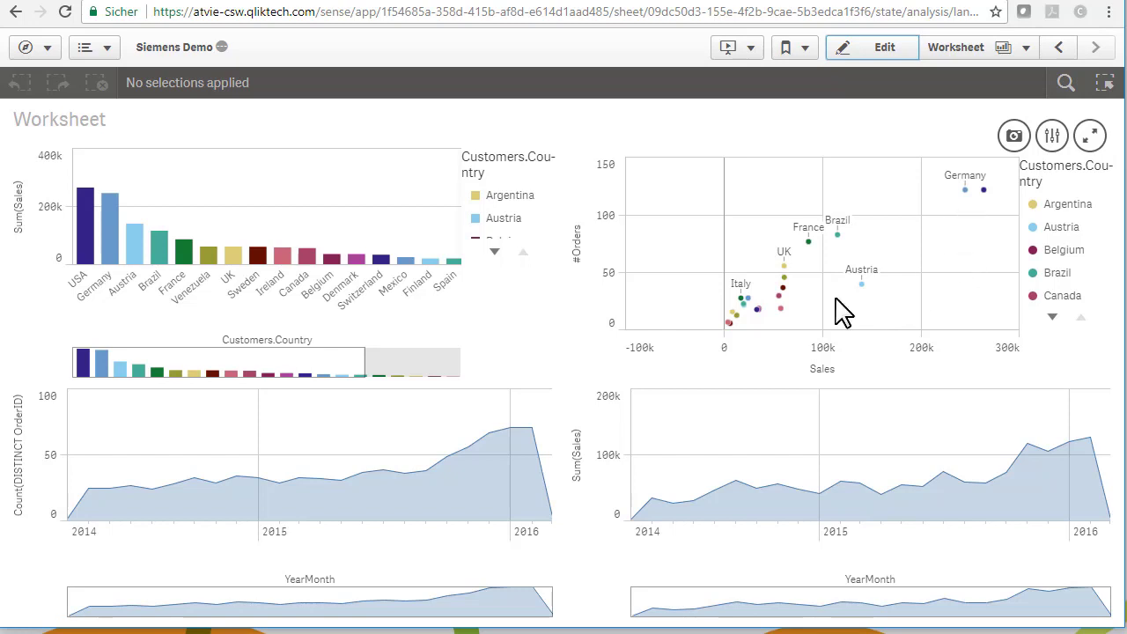
Select the Ireland, Canada and Belgium bars in the bar chart.
mouse_move(264, 220)
click(282, 257)
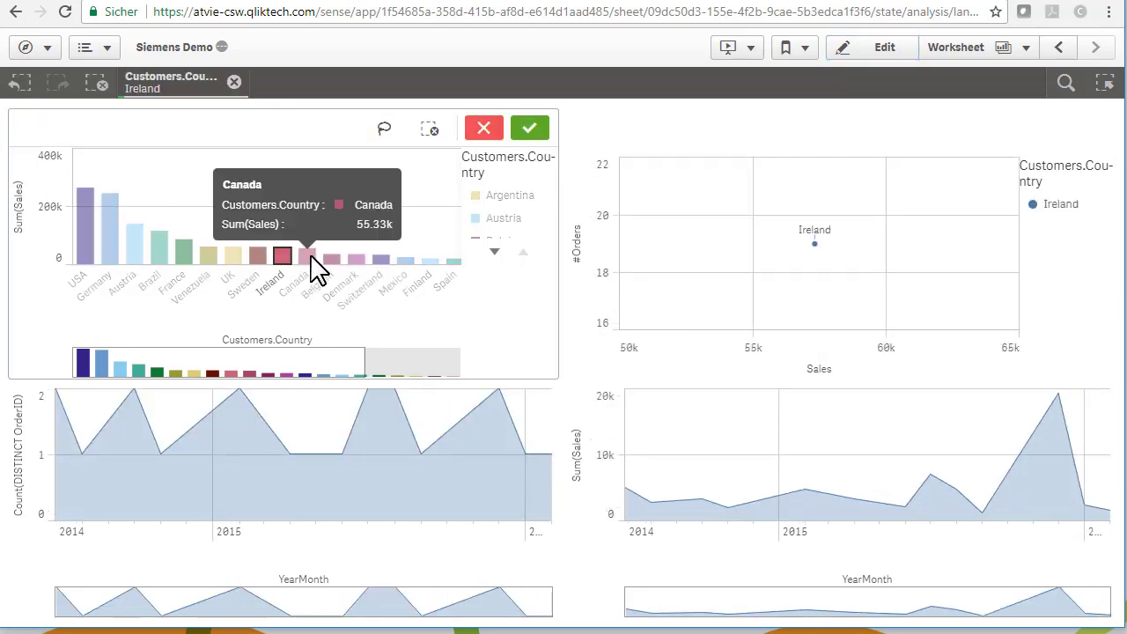
click(325, 273)
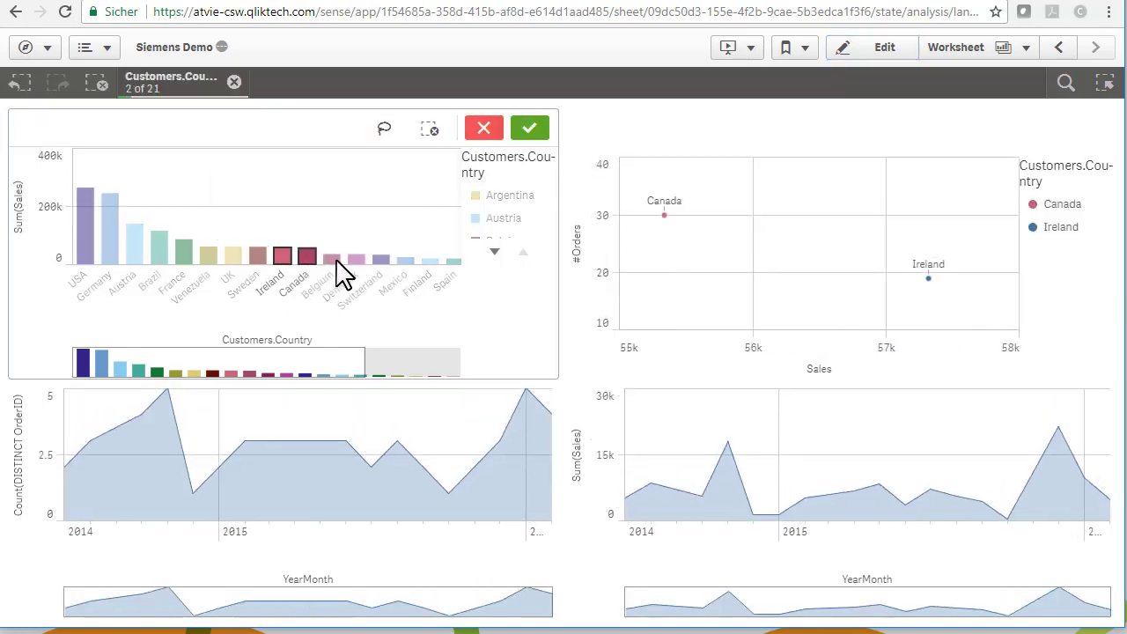
click(355, 282)
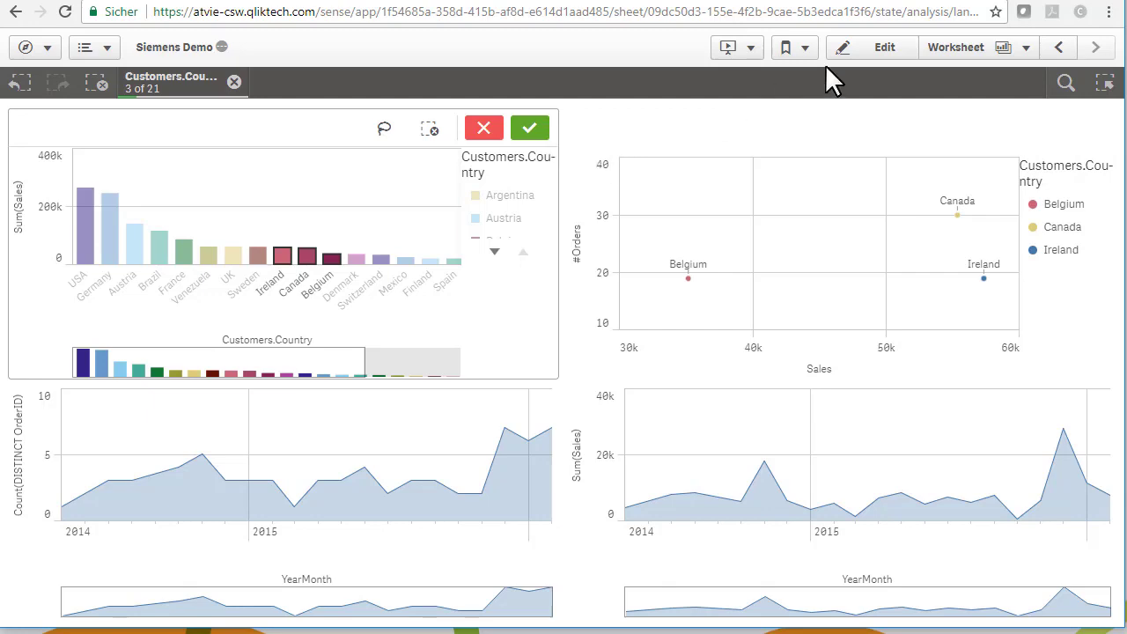
Turn on persistent colours for the scatter chart and the bar chart.
click(878, 53)
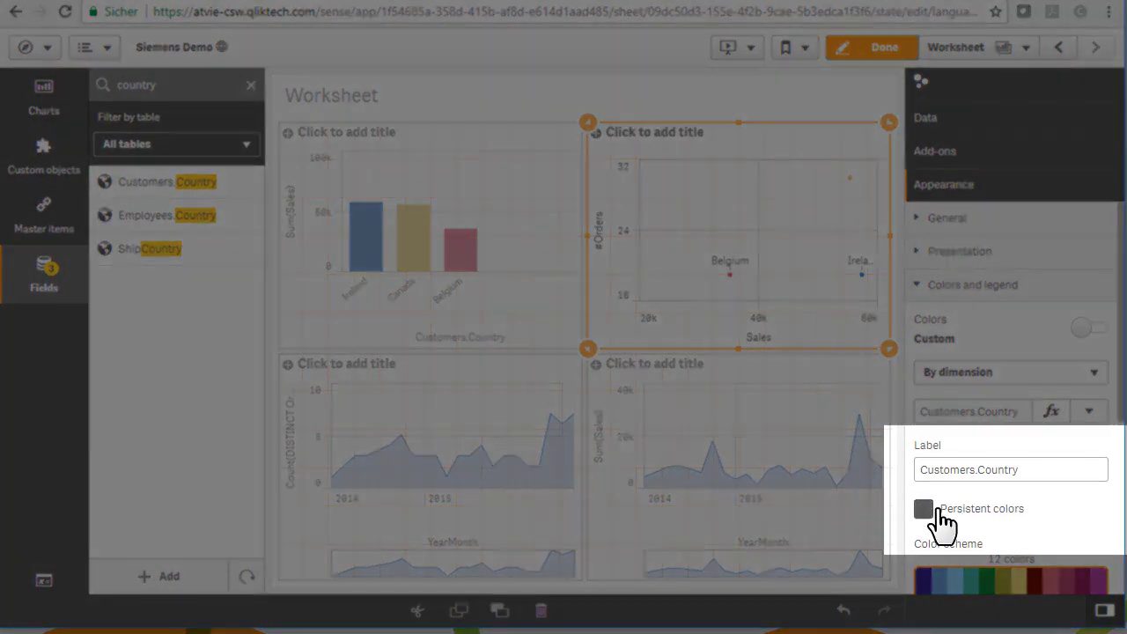
click(923, 509)
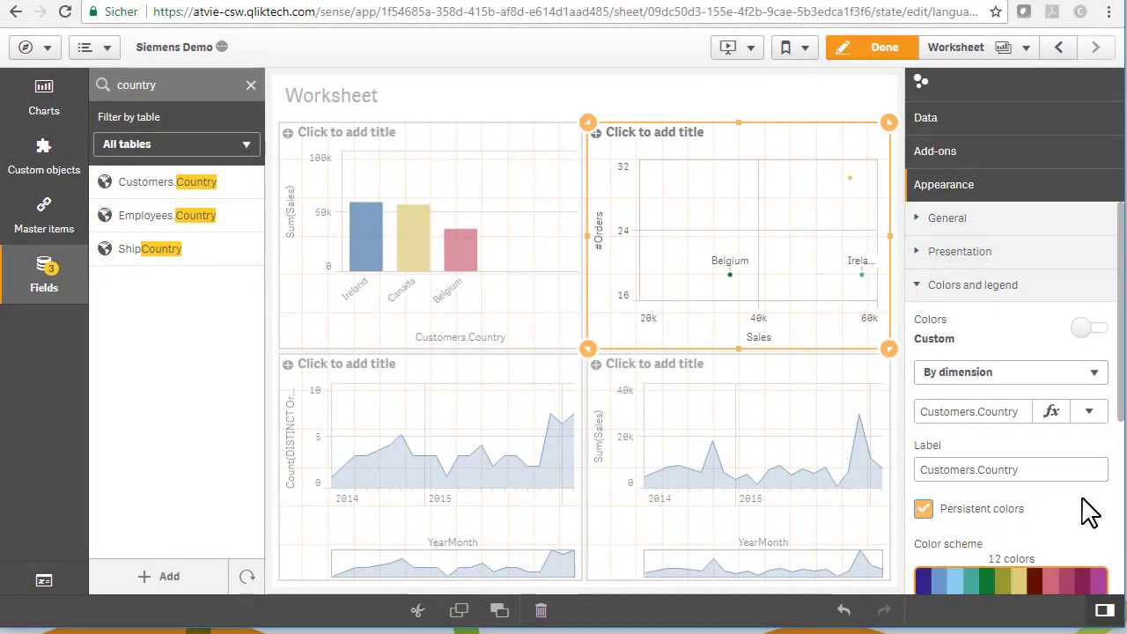
click(524, 333)
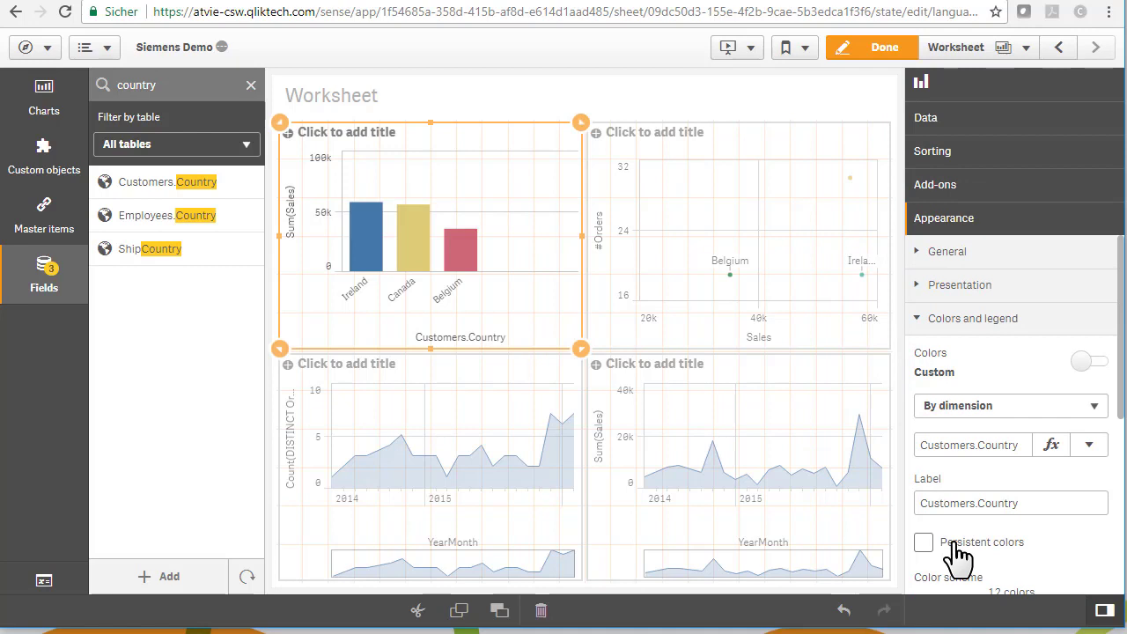
click(923, 542)
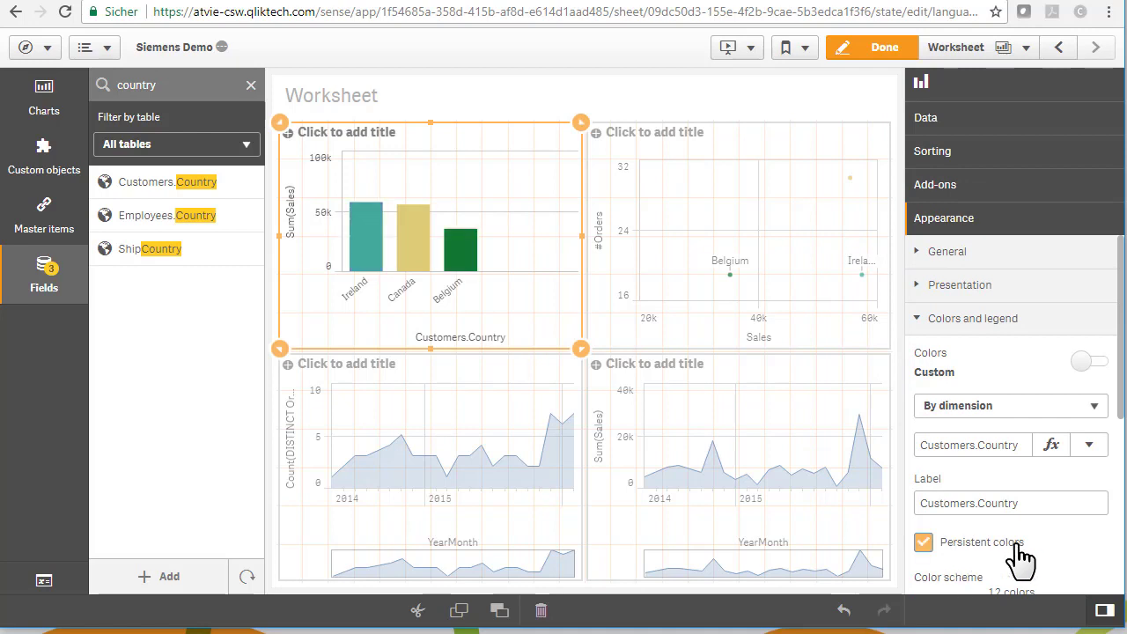
click(879, 53)
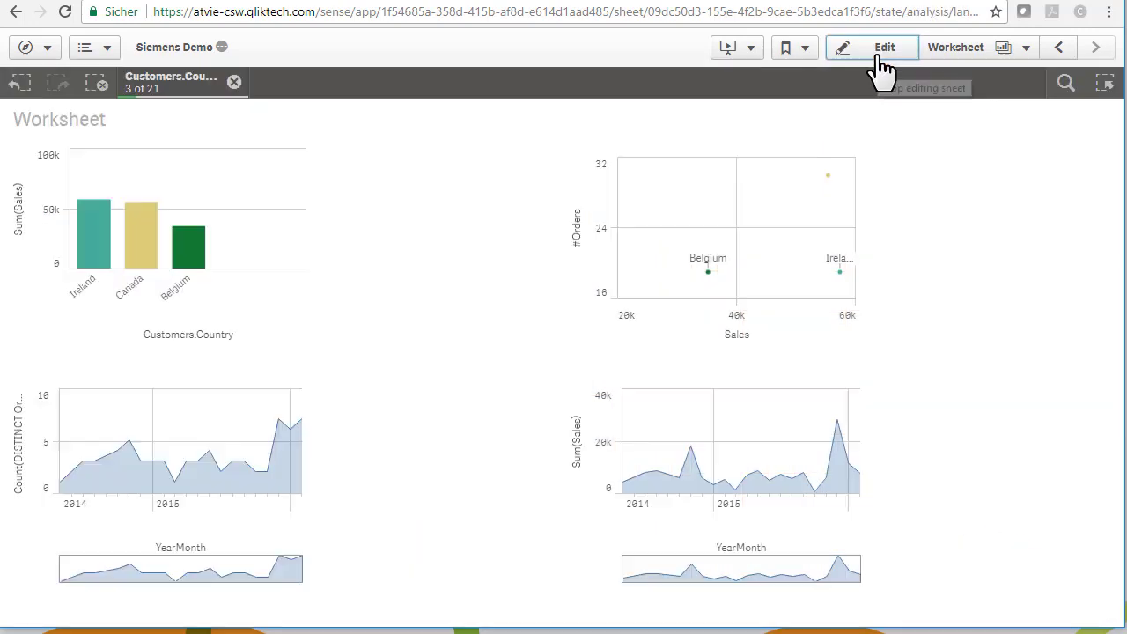
mouse_move(265, 238)
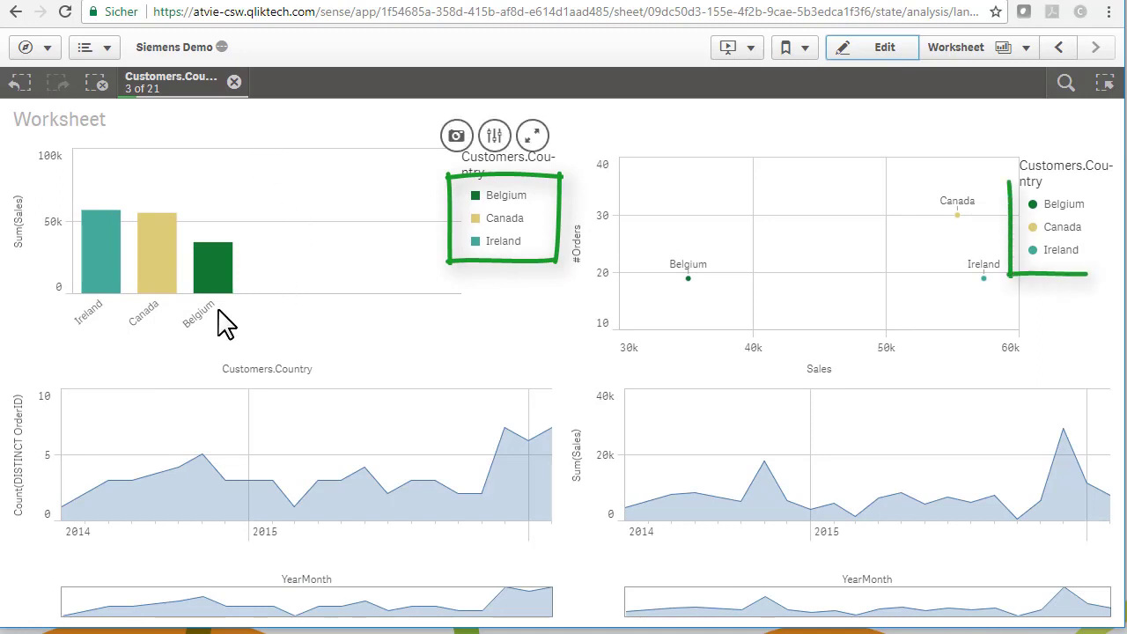
Clear selections, lasso-select USA, Germany and Austria, then resume editing the sheet.
click(234, 81)
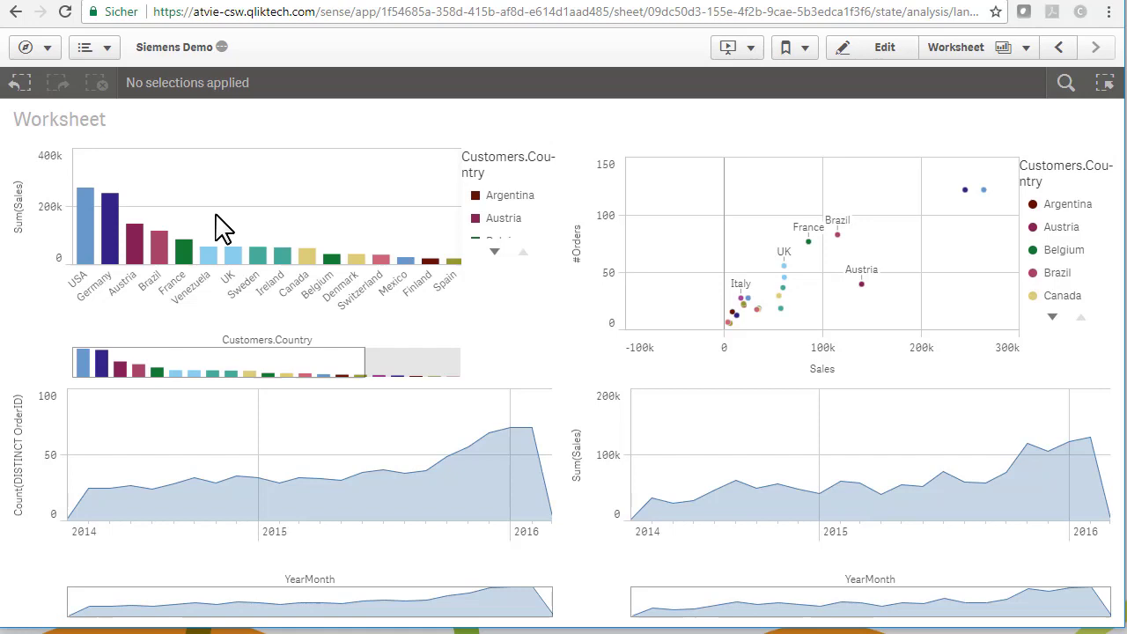
drag(131, 289, 86, 286)
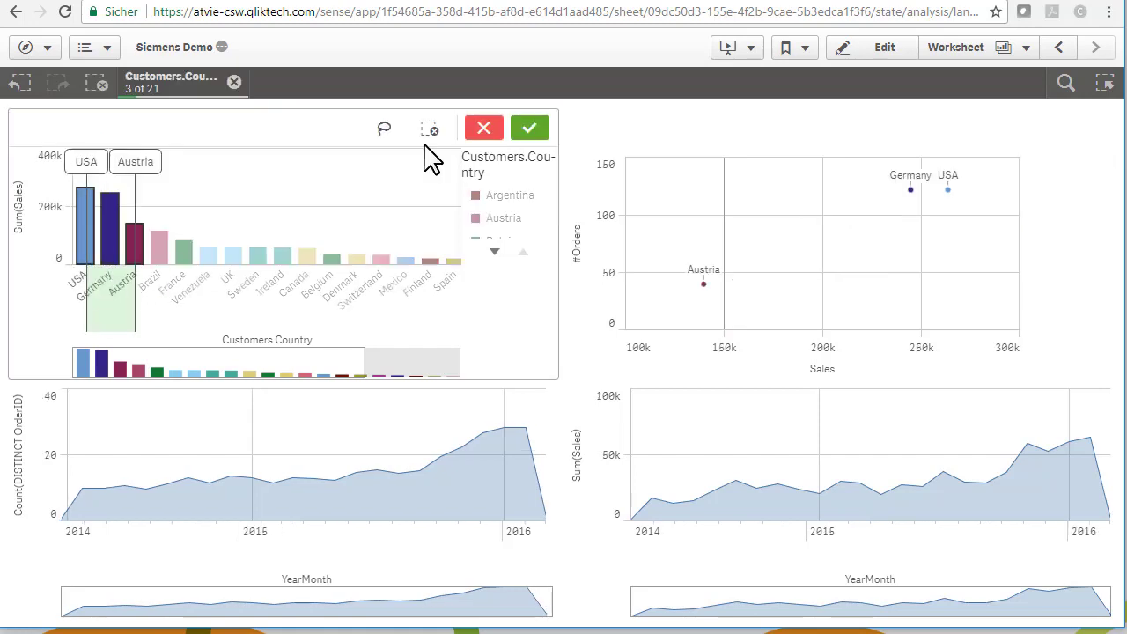
click(531, 132)
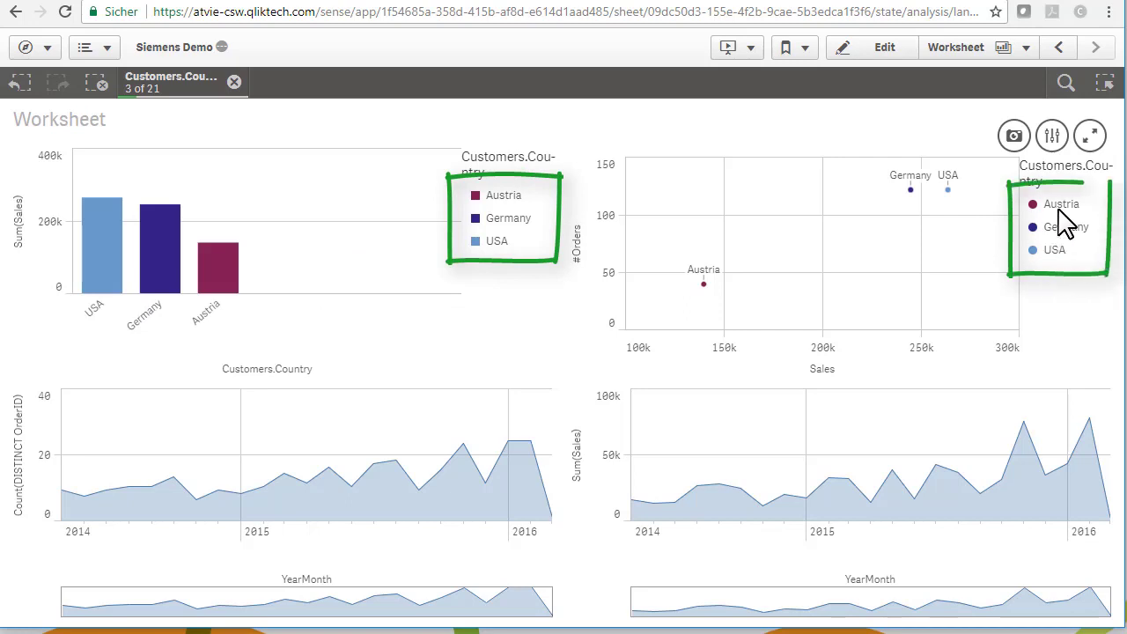
click(881, 49)
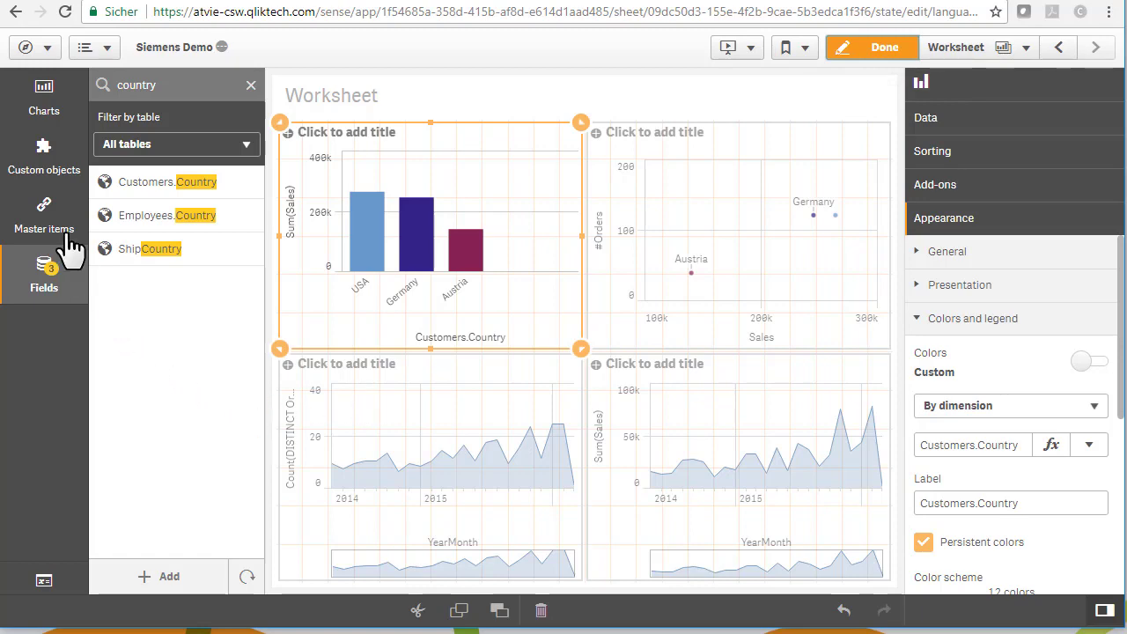
Create a master dimension named 'Country' from the Customers.Country field.
click(37, 236)
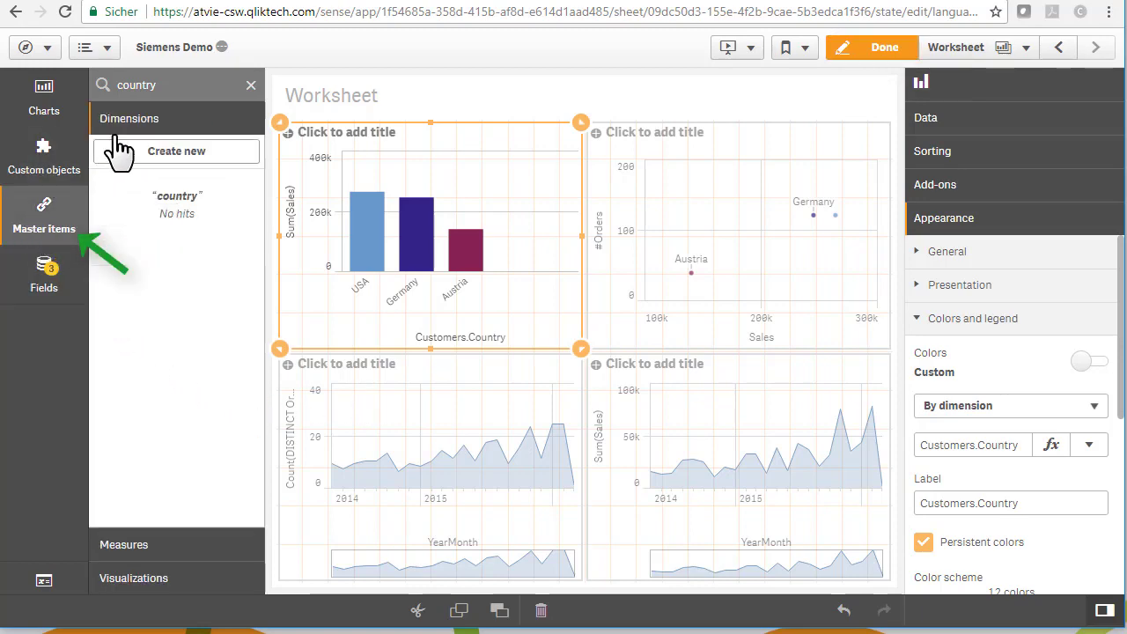
click(177, 151)
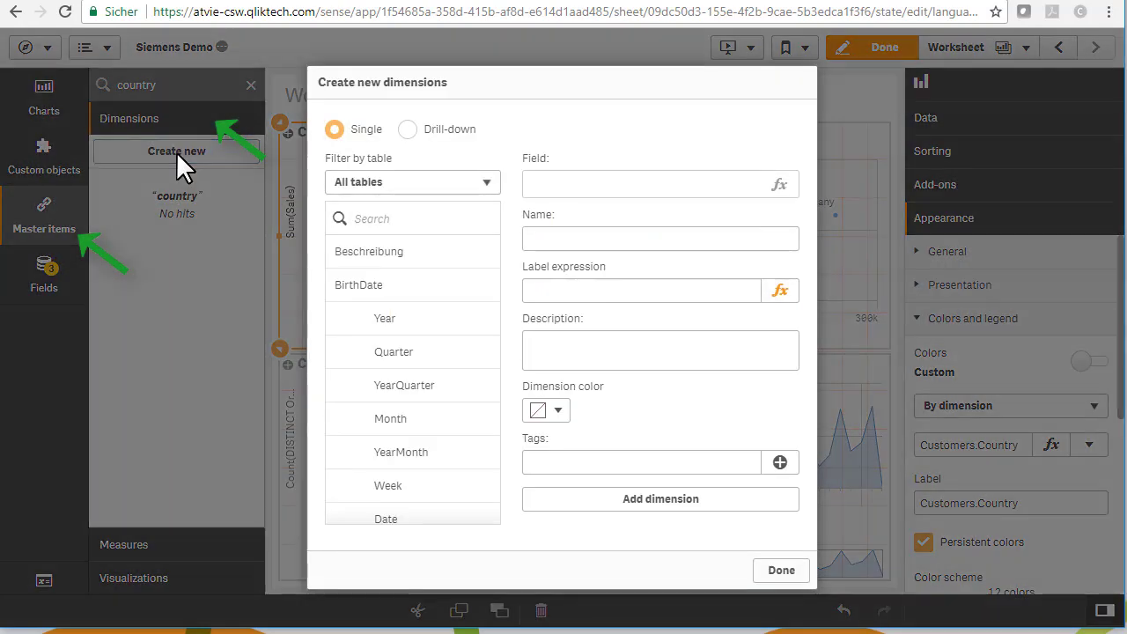
click(379, 221)
text(count)
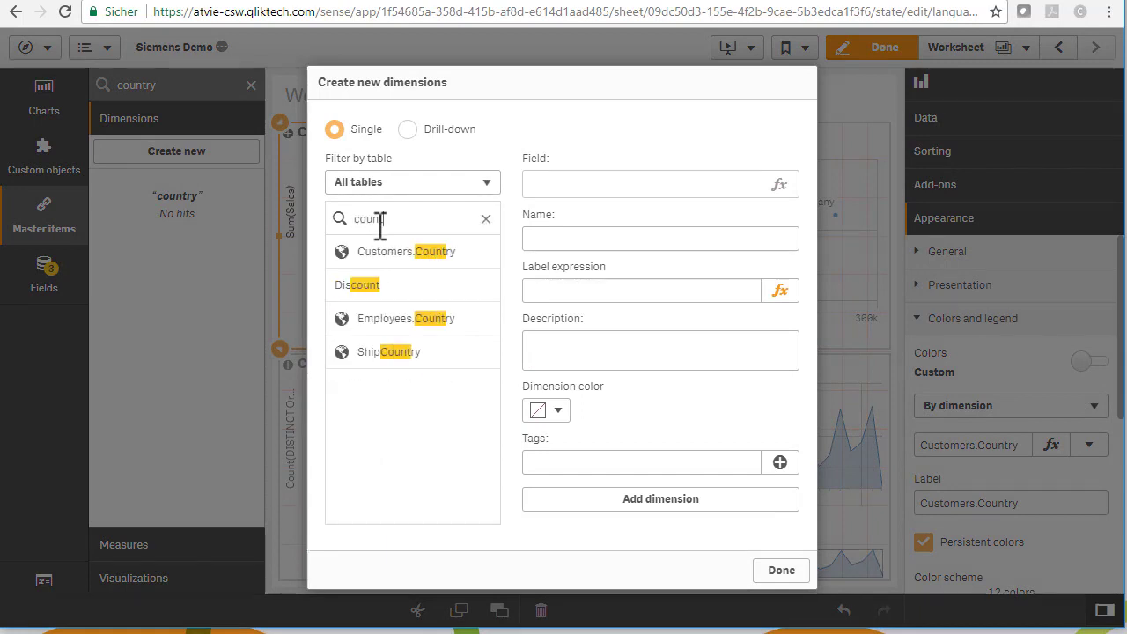
text(ry)
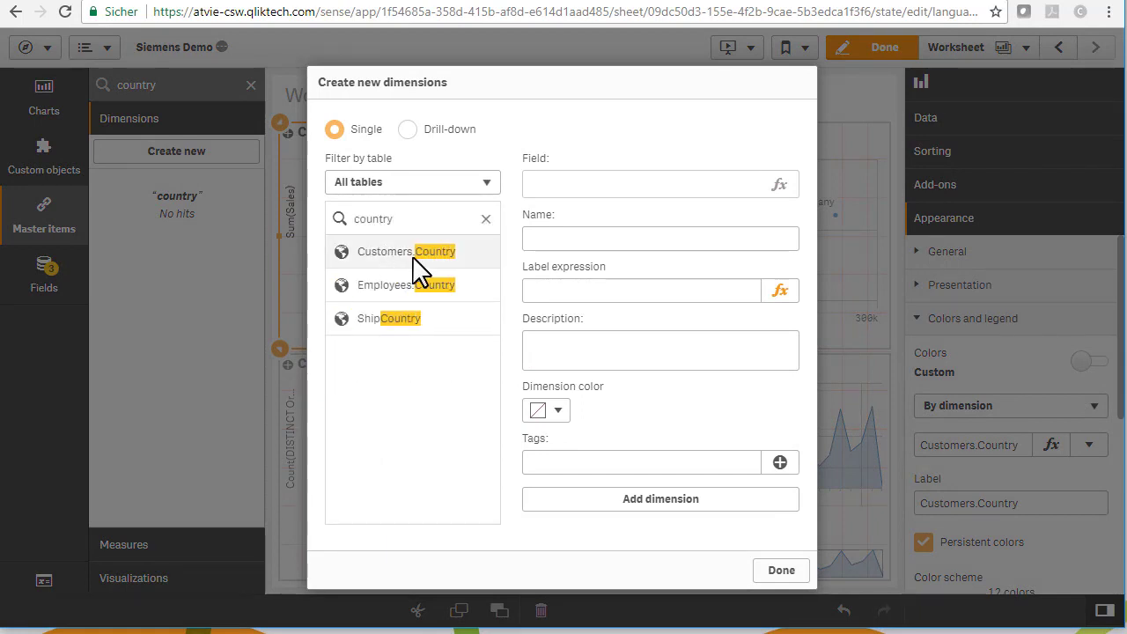
click(414, 258)
drag(592, 239, 490, 246)
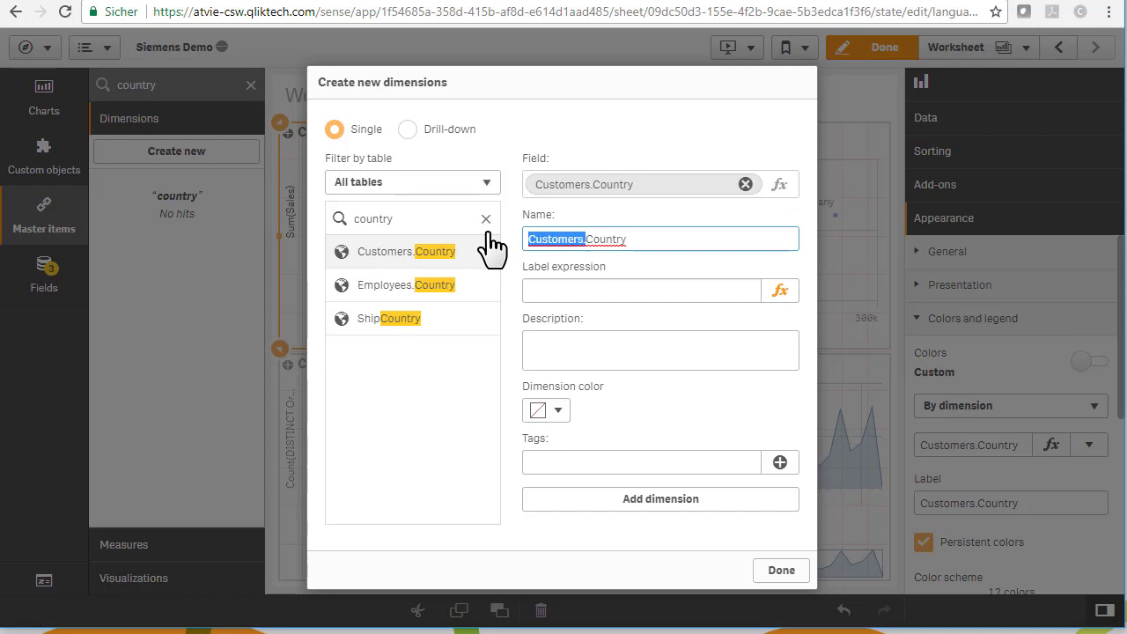
key(BackSpace)
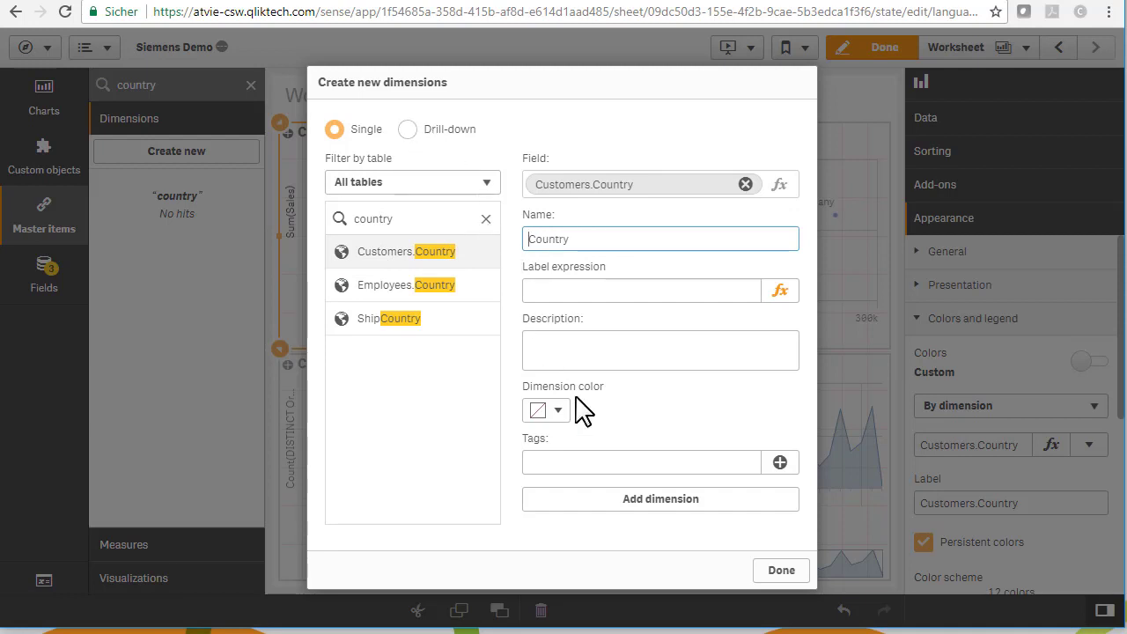
click(649, 509)
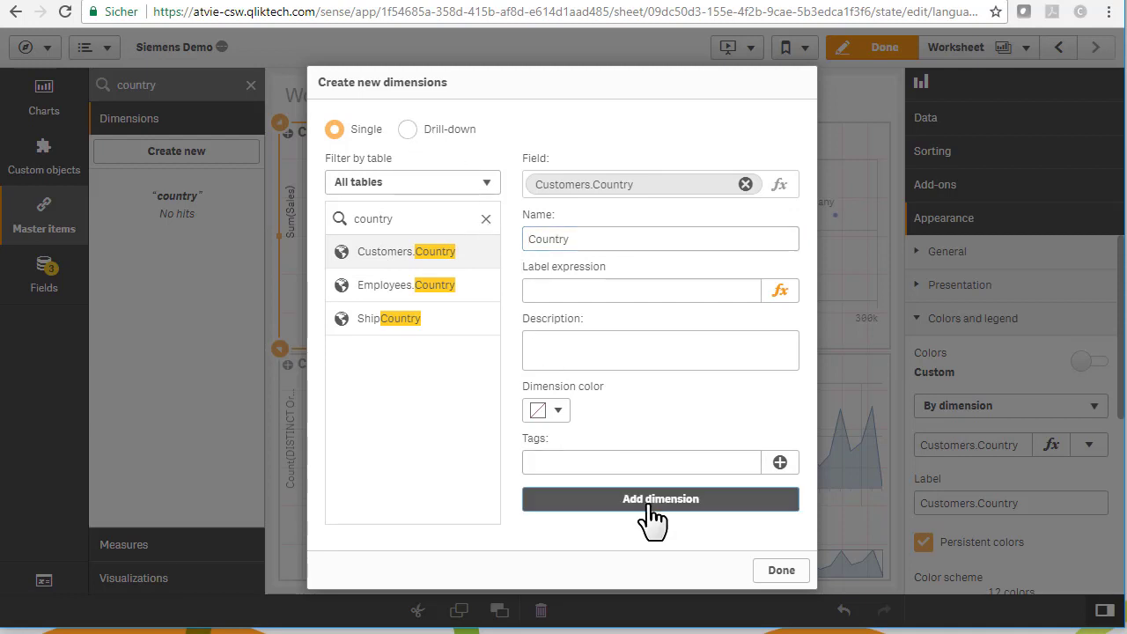
click(781, 573)
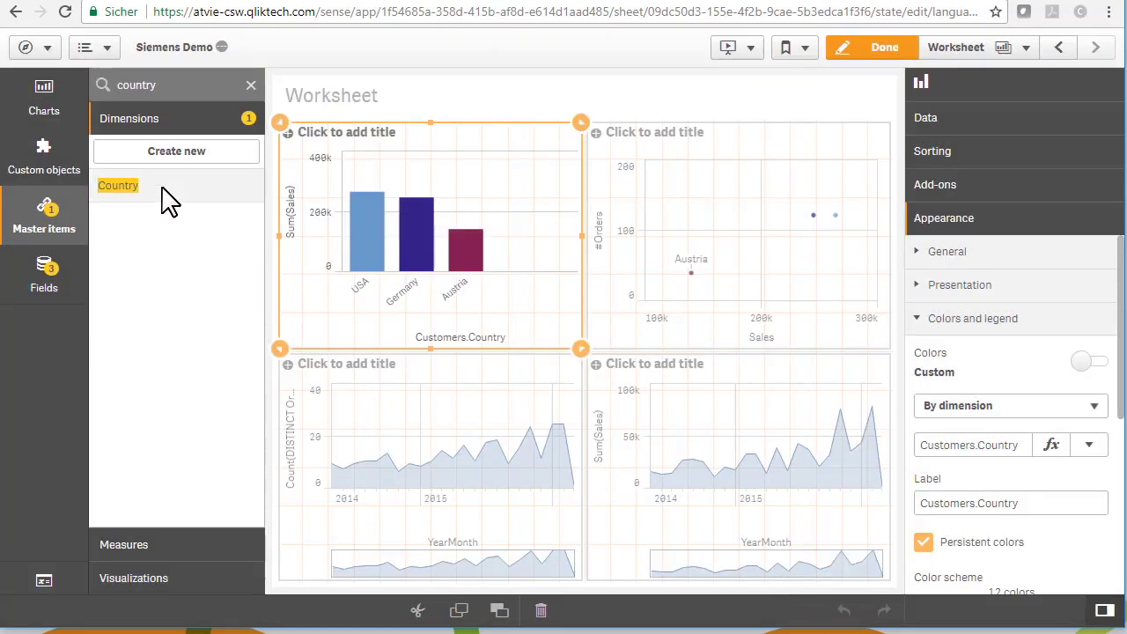
click(167, 199)
Set Austria's value colour to bright red on the Country master dimension.
click(443, 283)
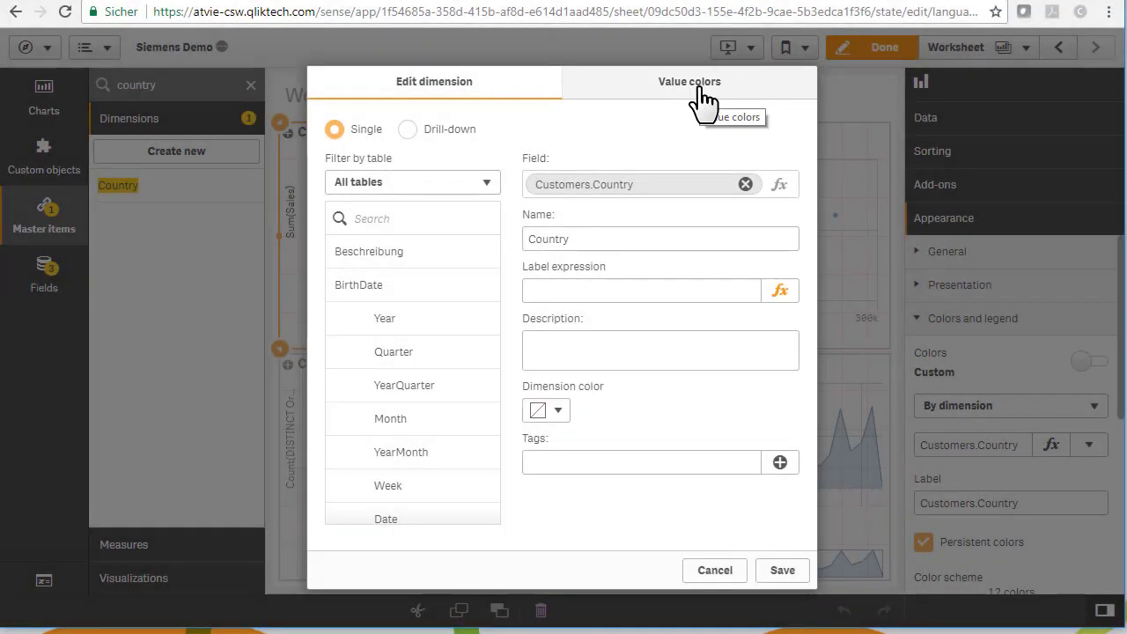
click(694, 96)
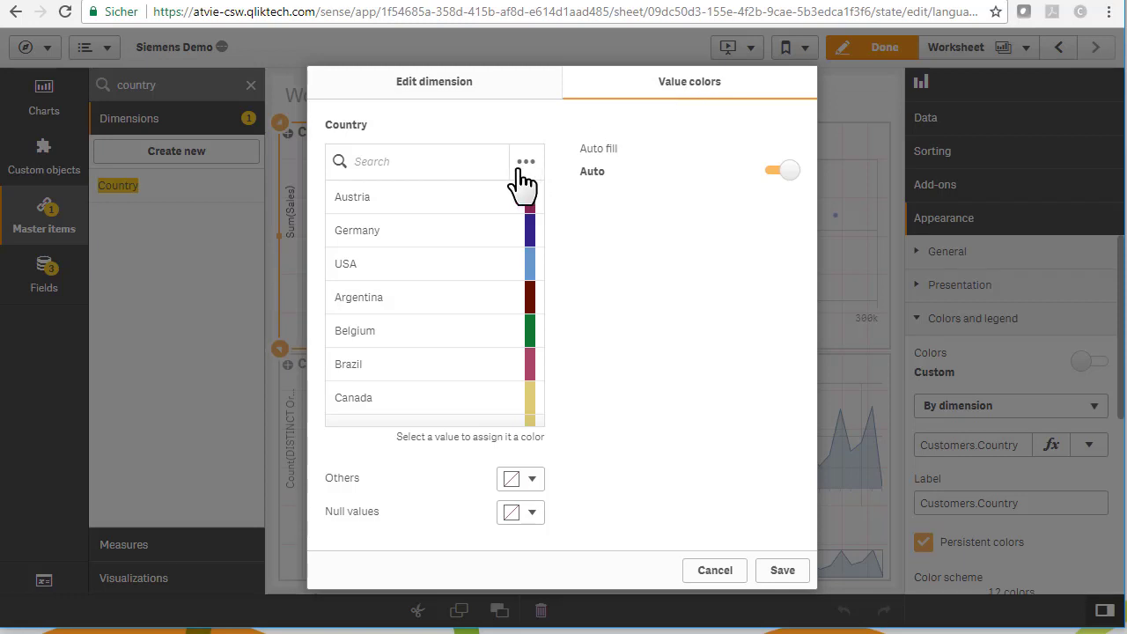
click(383, 203)
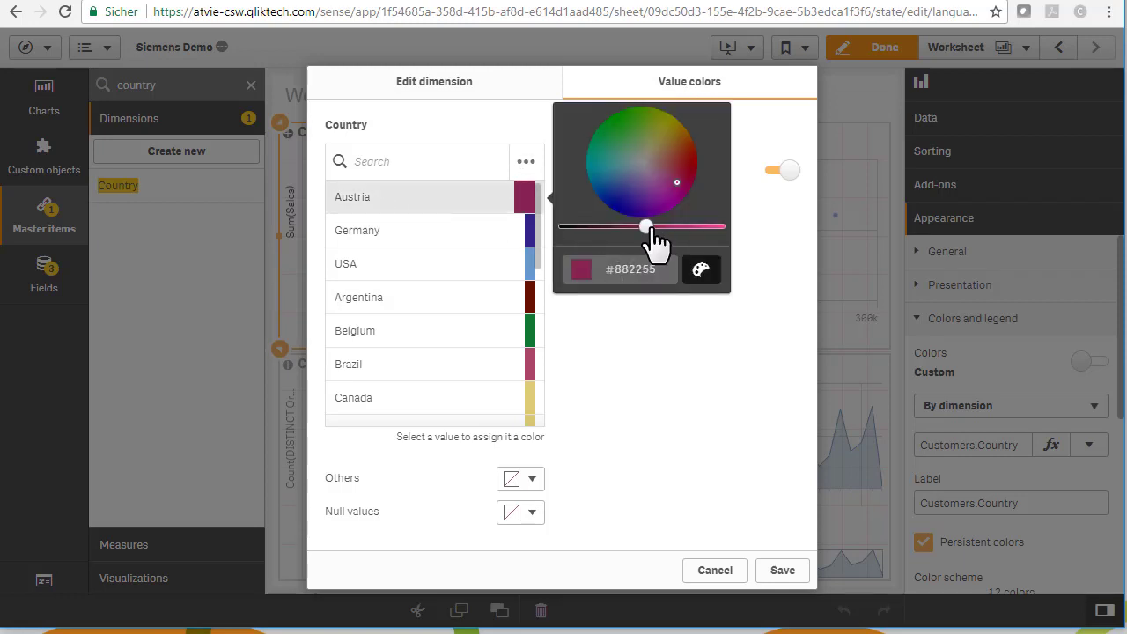
drag(668, 189, 700, 162)
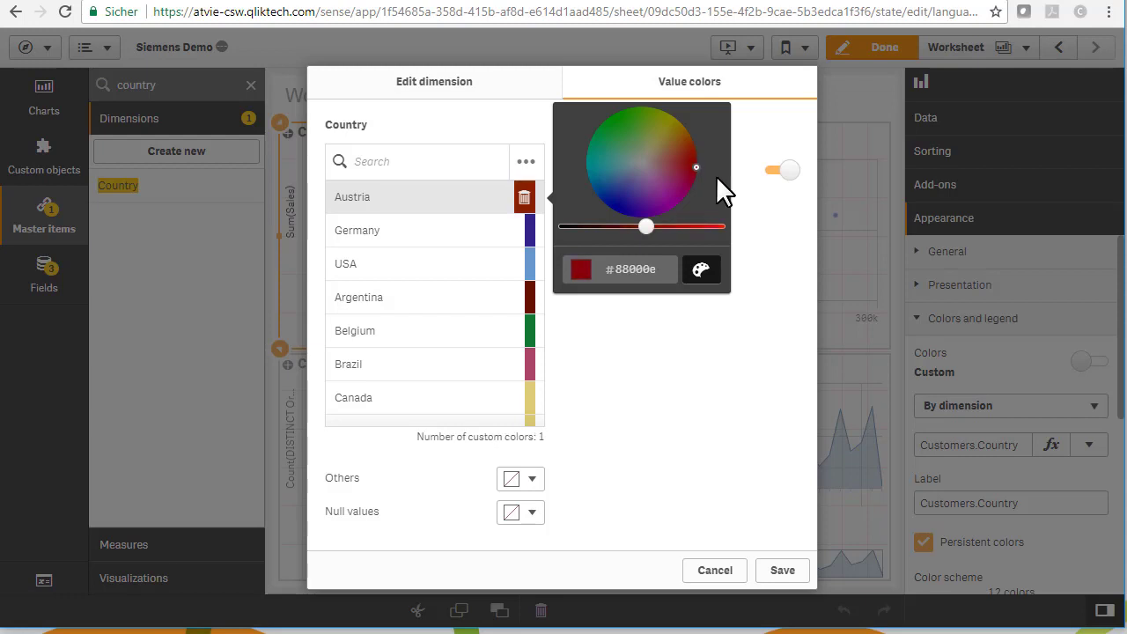
drag(650, 228, 775, 226)
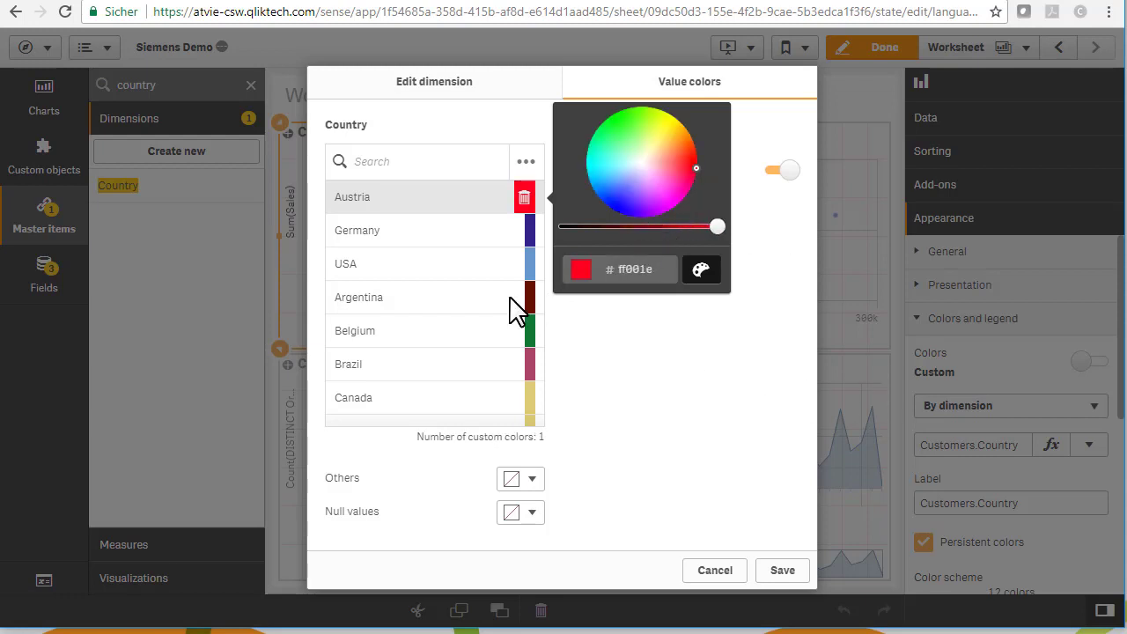
Set USA to very dark teal and Belgium to yellow, then save the value colours.
click(398, 271)
click(590, 212)
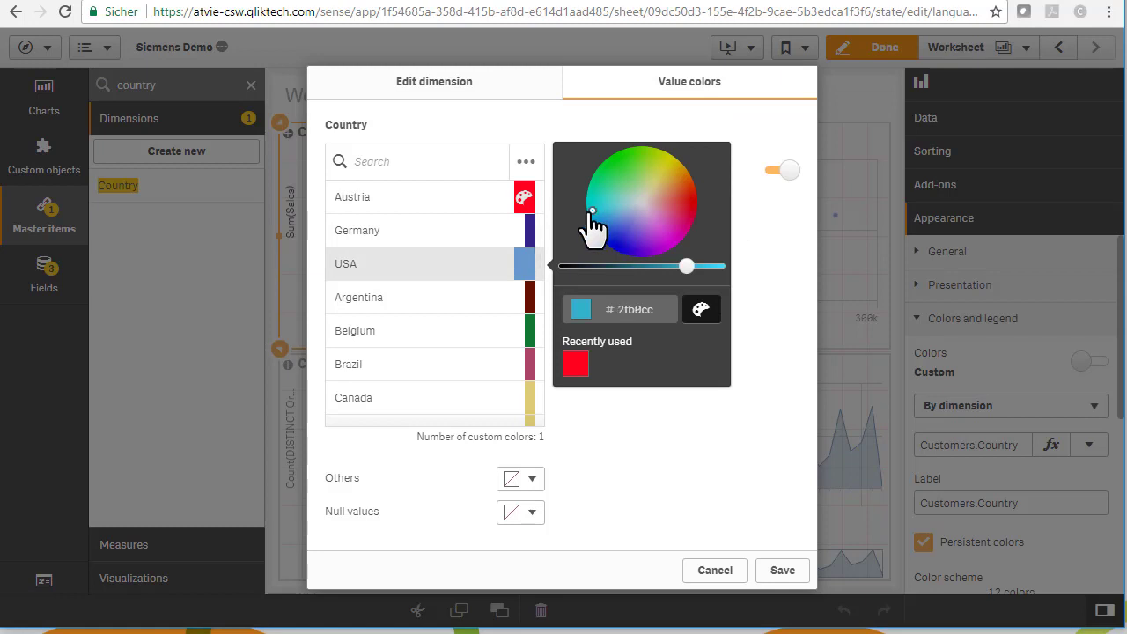
drag(688, 257, 594, 250)
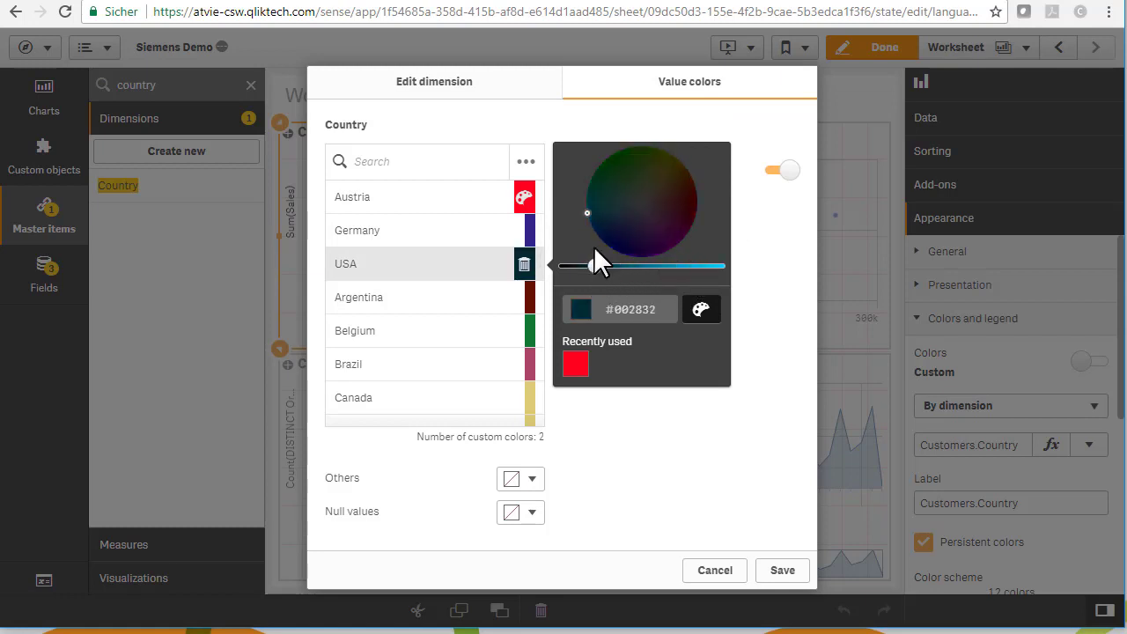
click(440, 338)
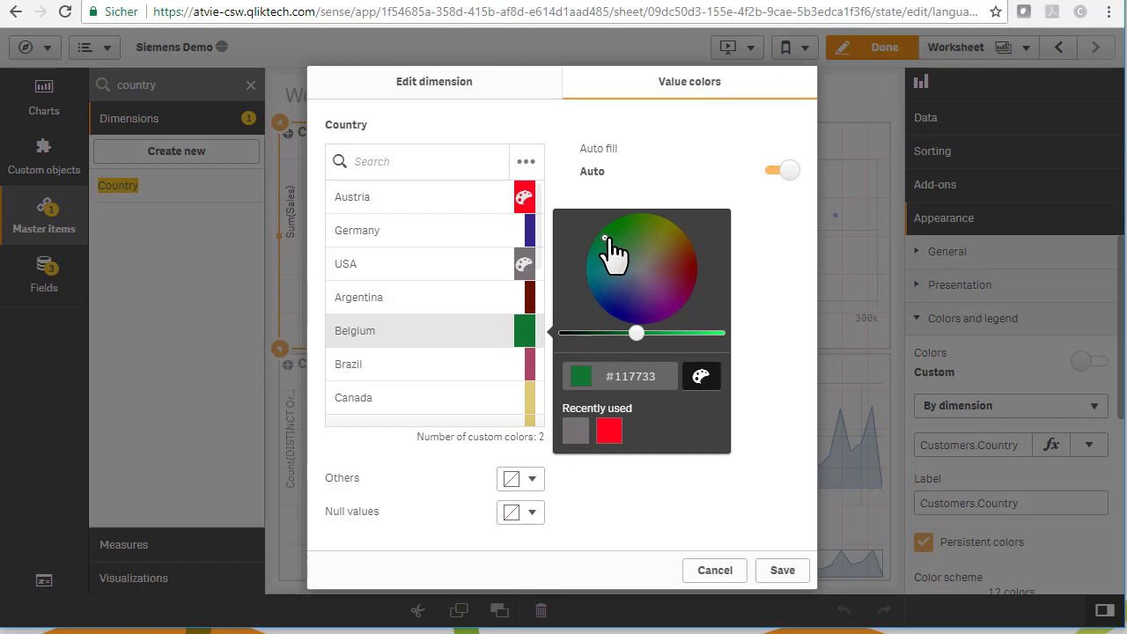
drag(605, 237, 674, 226)
drag(636, 333, 751, 308)
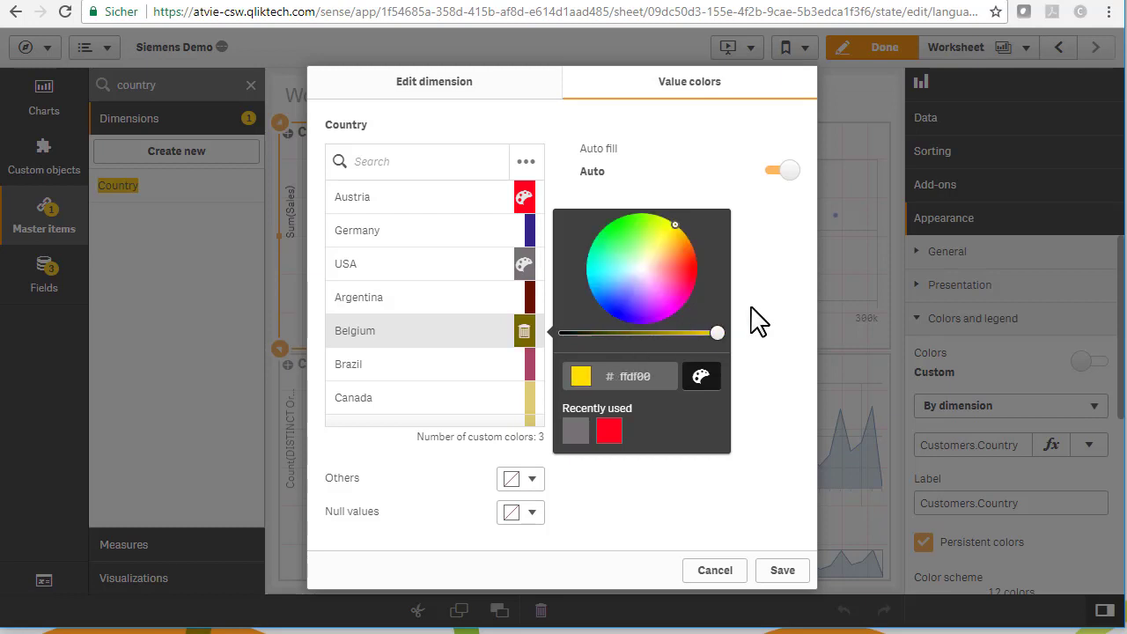
click(781, 574)
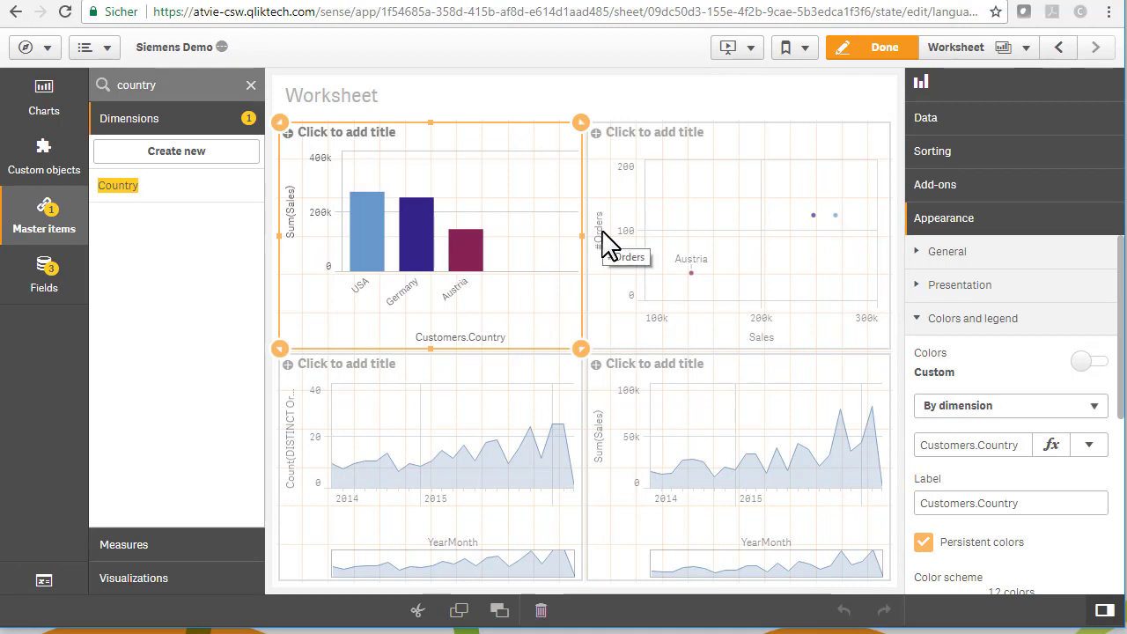
Replace Customers.Country with the Country master dimension in the bar chart.
click(964, 321)
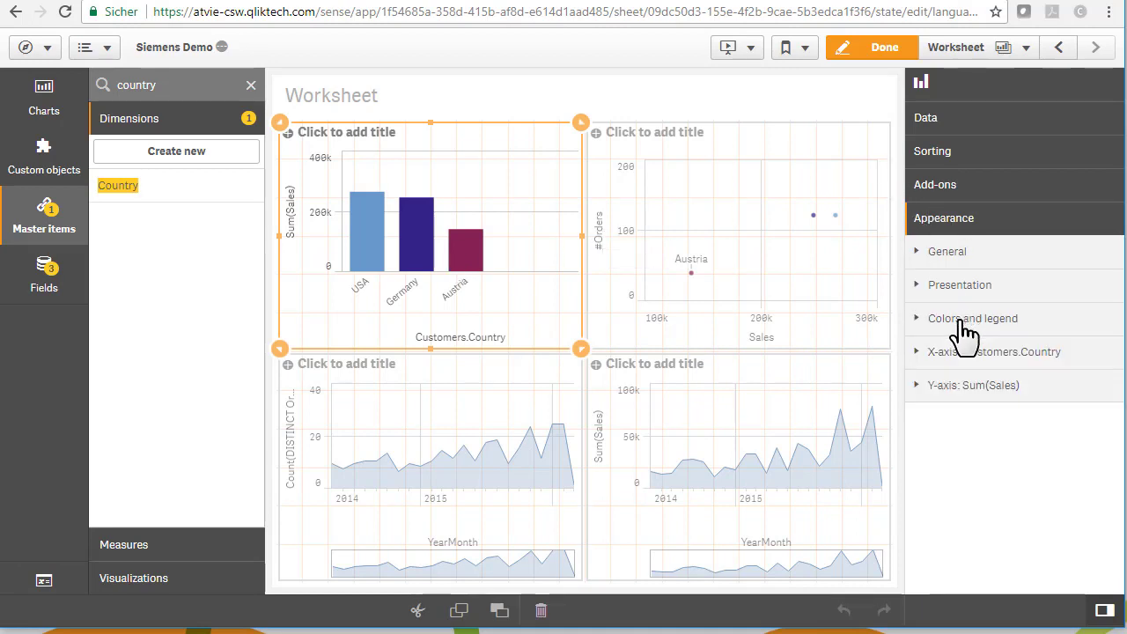
click(60, 236)
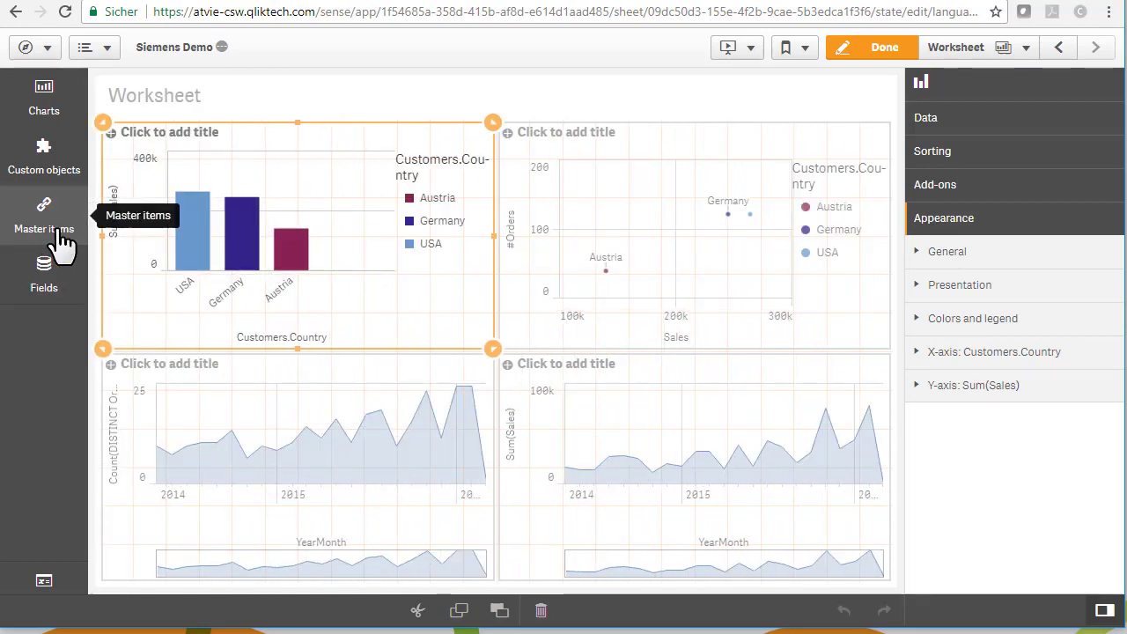
click(61, 242)
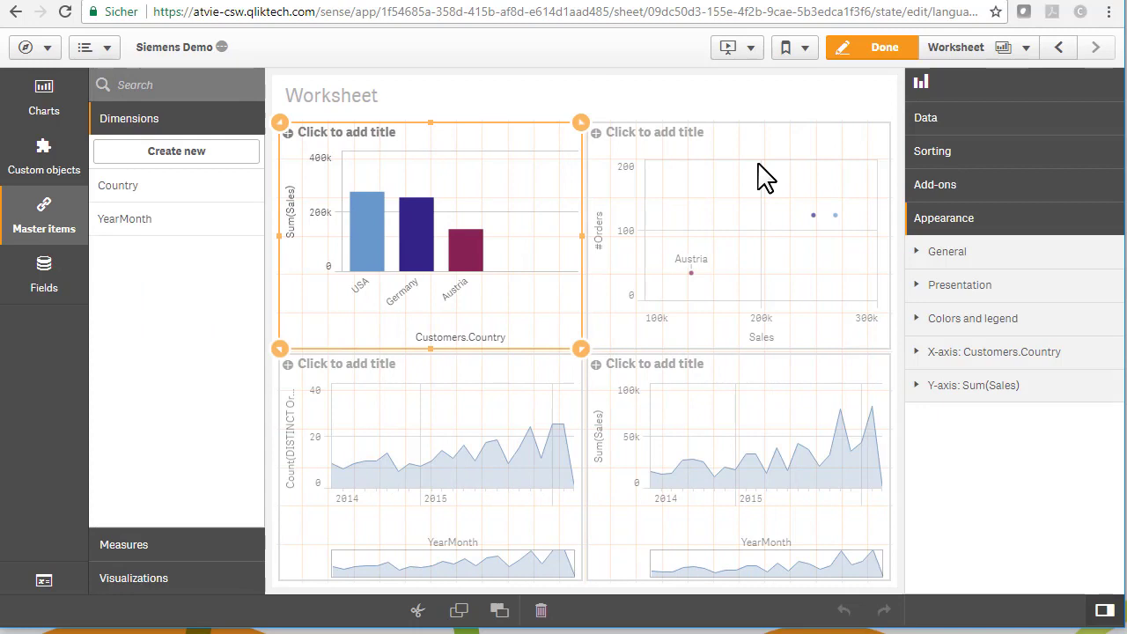
click(964, 123)
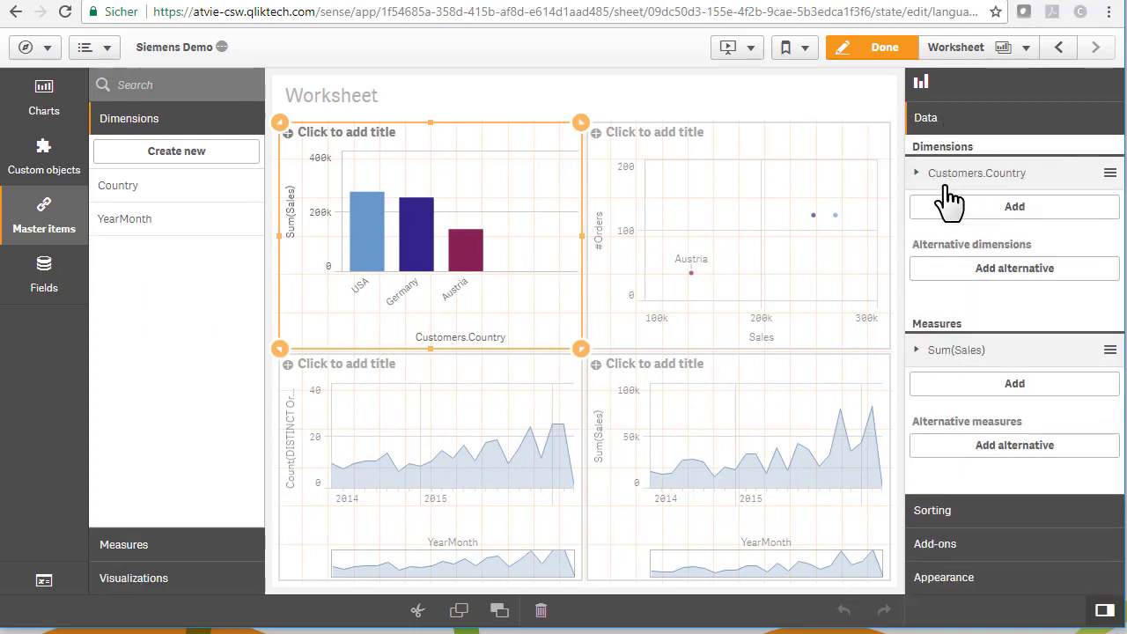
click(968, 175)
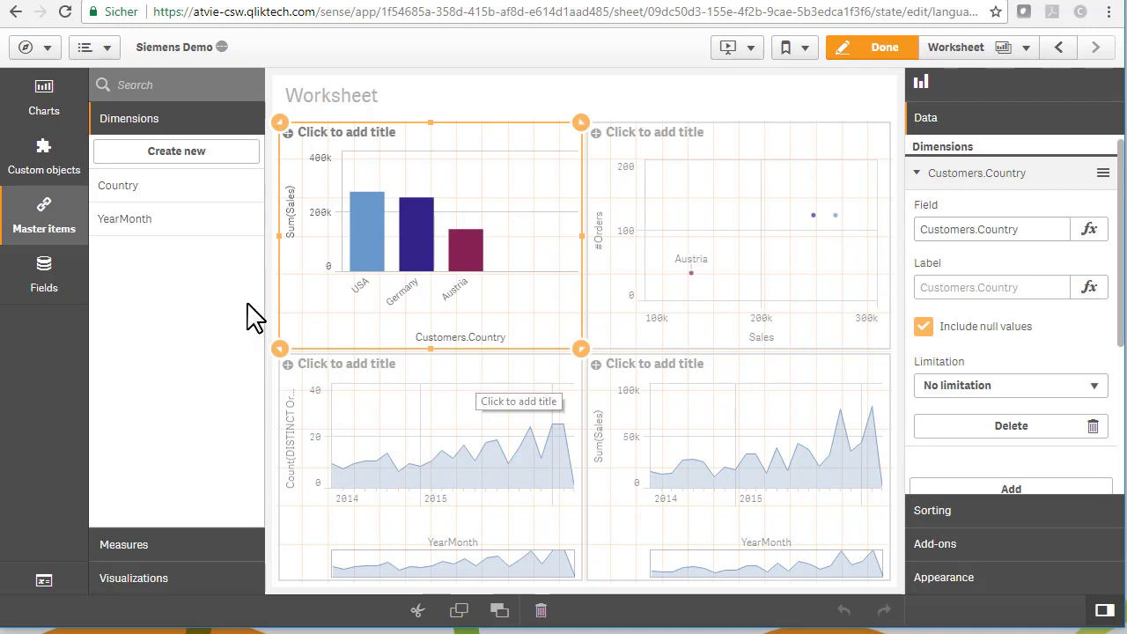
drag(101, 189, 392, 255)
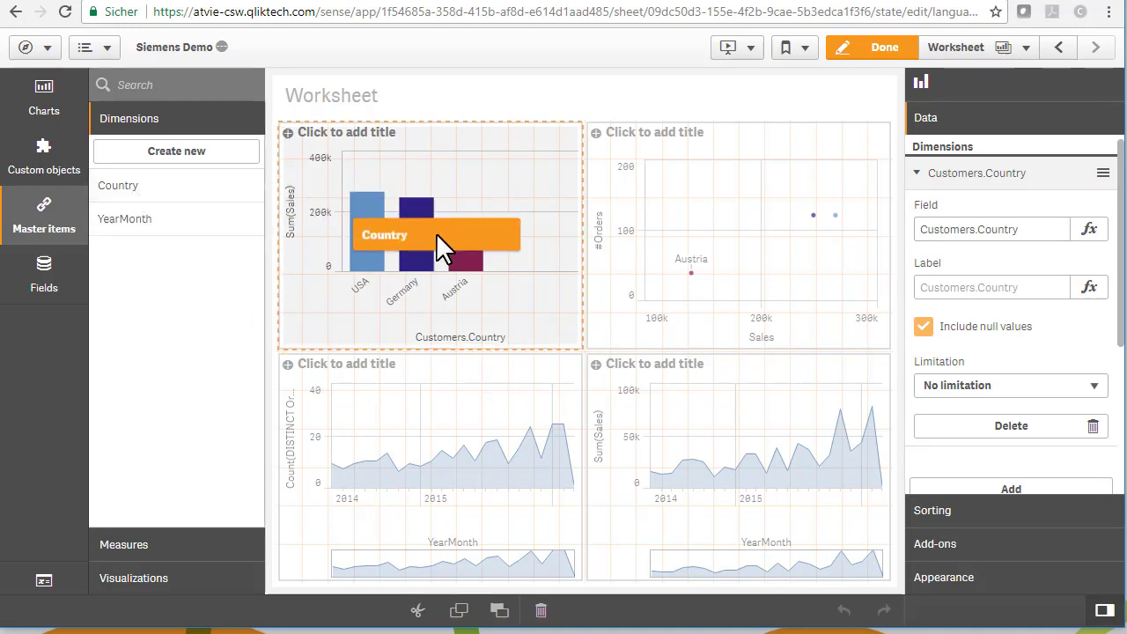
drag(436, 233, 436, 235)
click(443, 220)
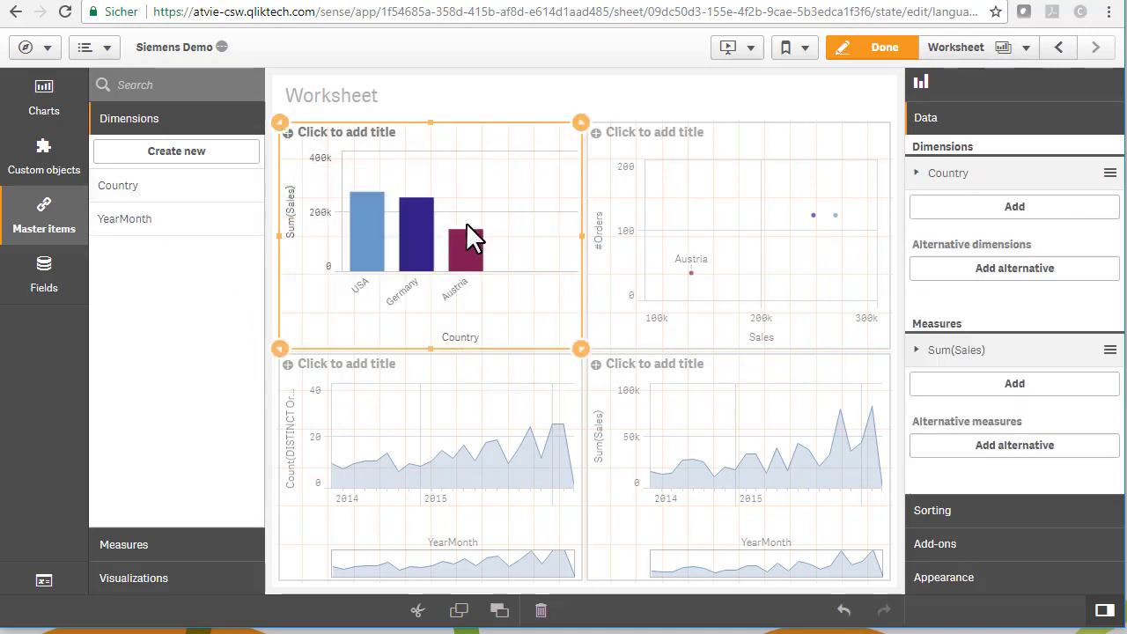
Replace Customers.Country with Country in the scatter chart too.
drag(141, 196, 743, 225)
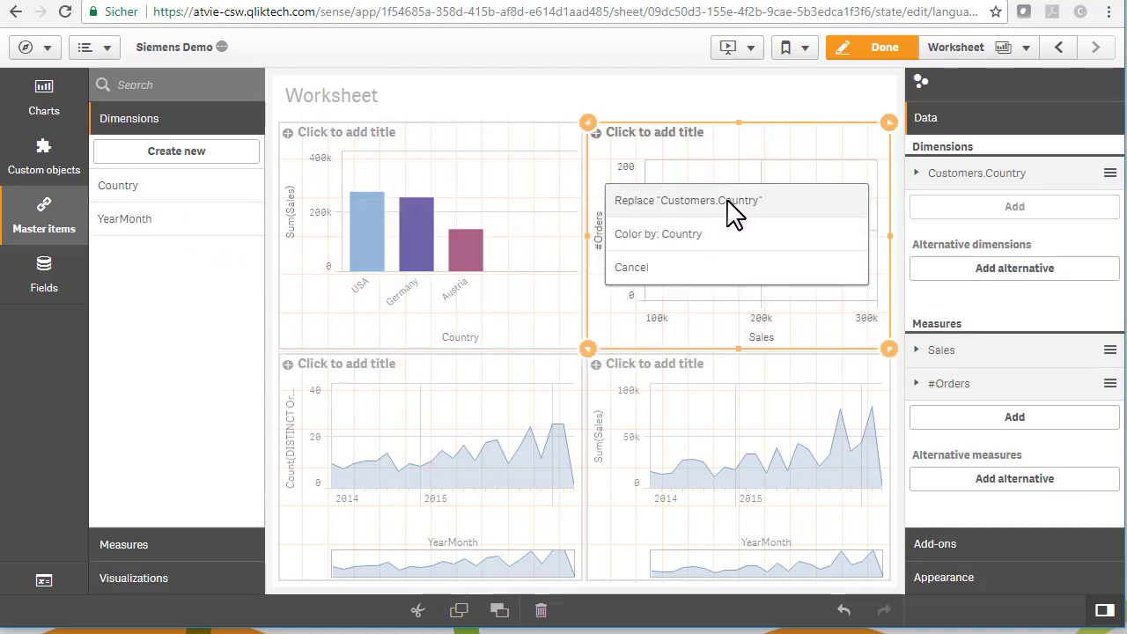
click(742, 209)
click(496, 264)
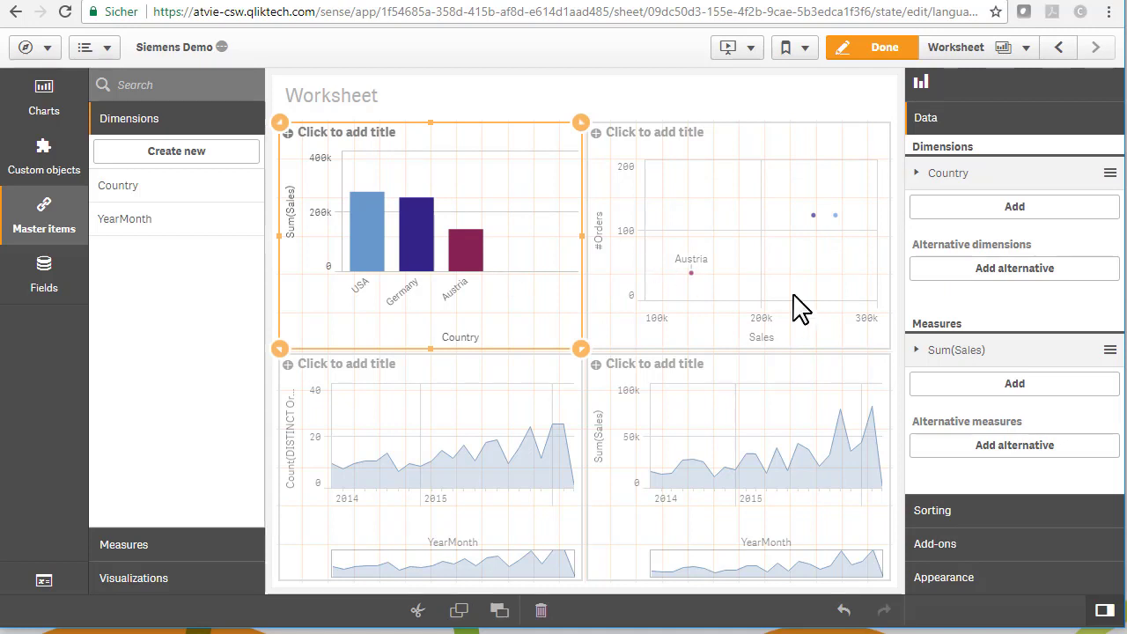
Colour the bar chart by the Country master dimension.
click(962, 579)
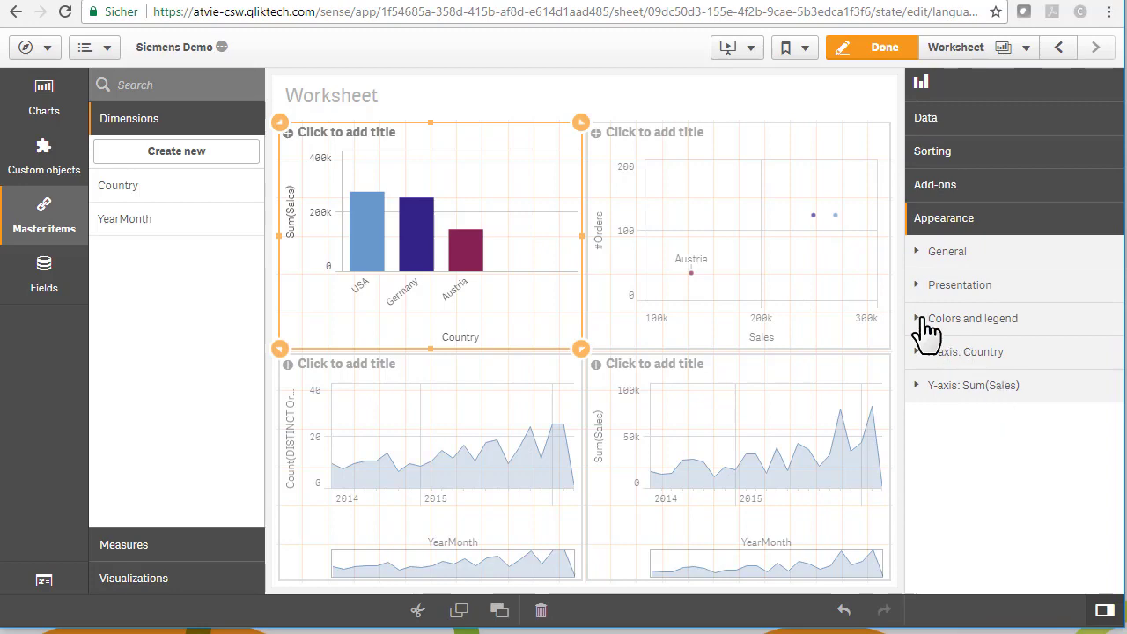
click(949, 326)
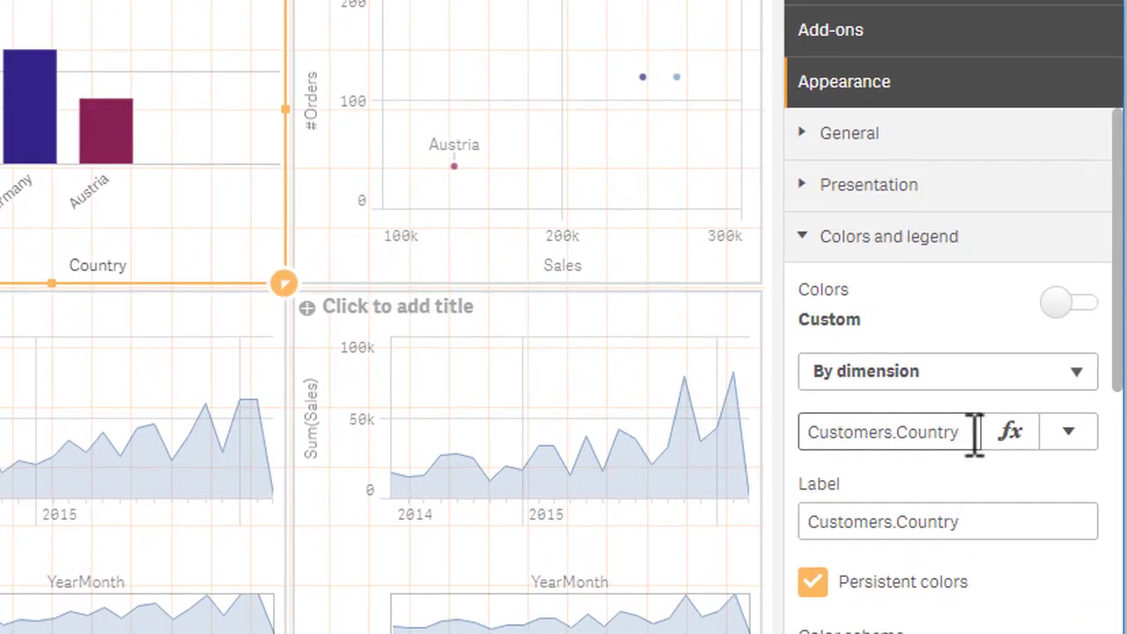
click(1071, 433)
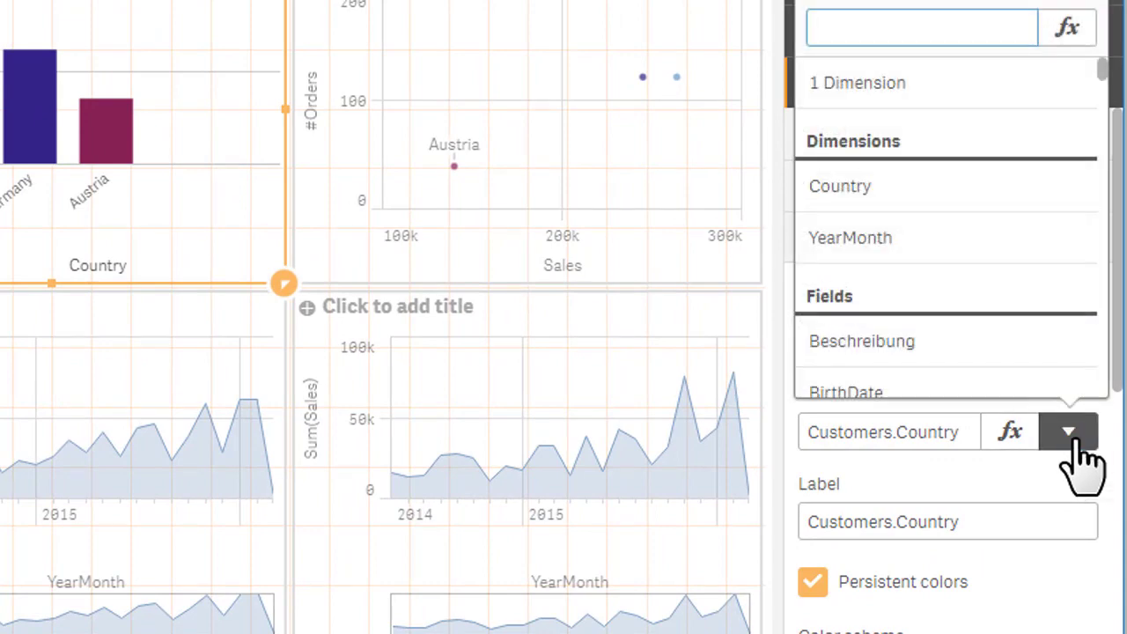
click(878, 186)
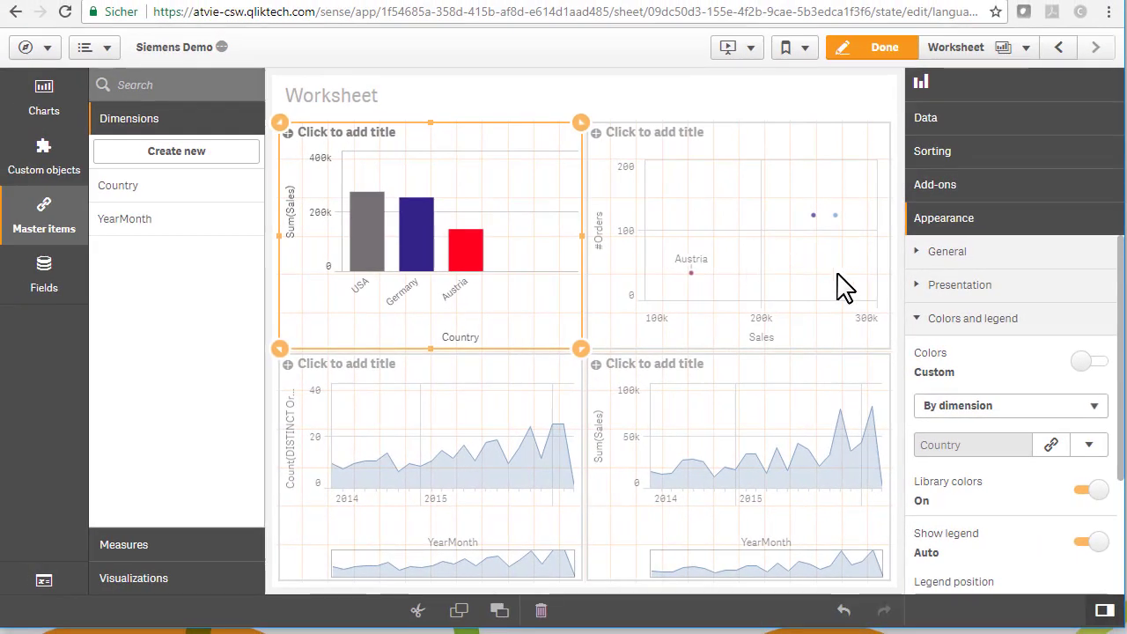
Colour the scatter chart by Country, finish editing and clear the country selection.
click(838, 280)
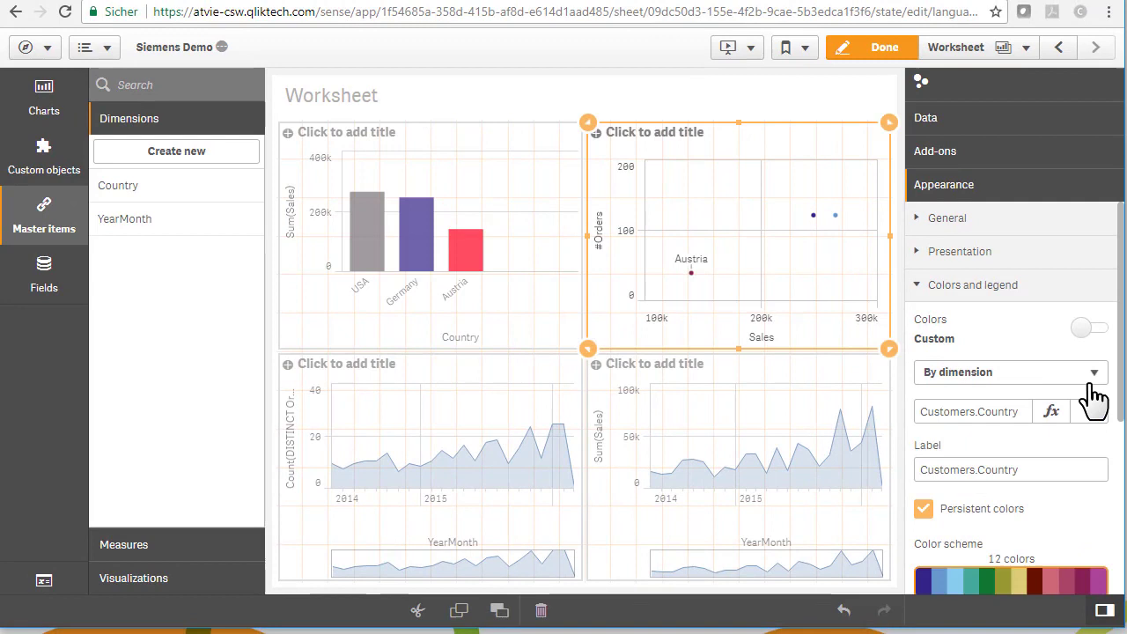
click(1090, 411)
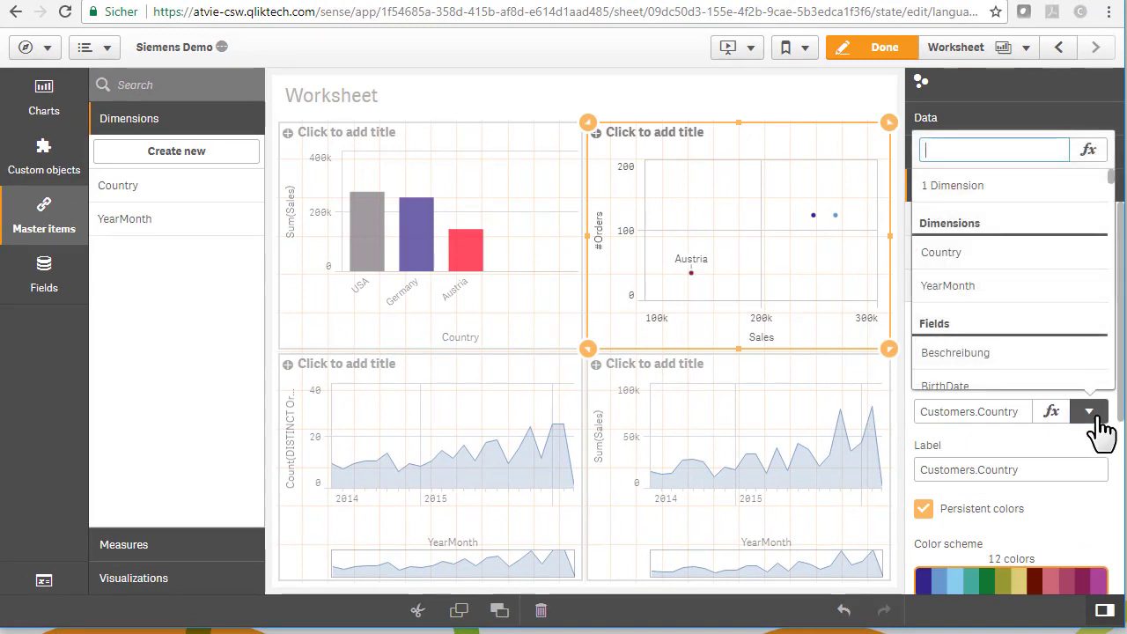
click(966, 264)
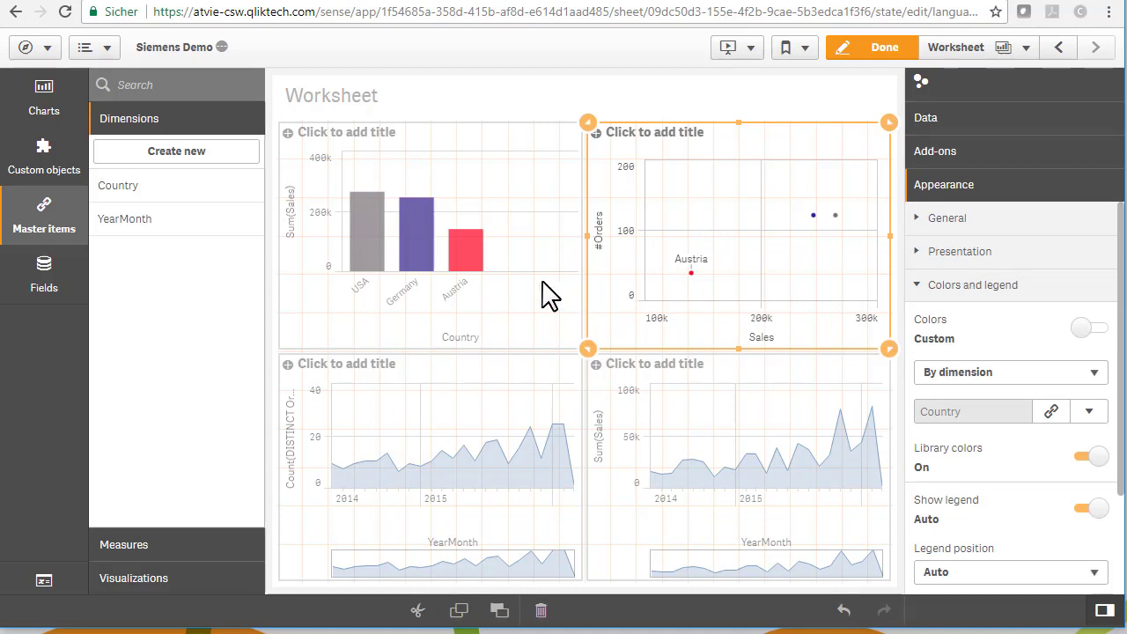
click(881, 46)
click(235, 81)
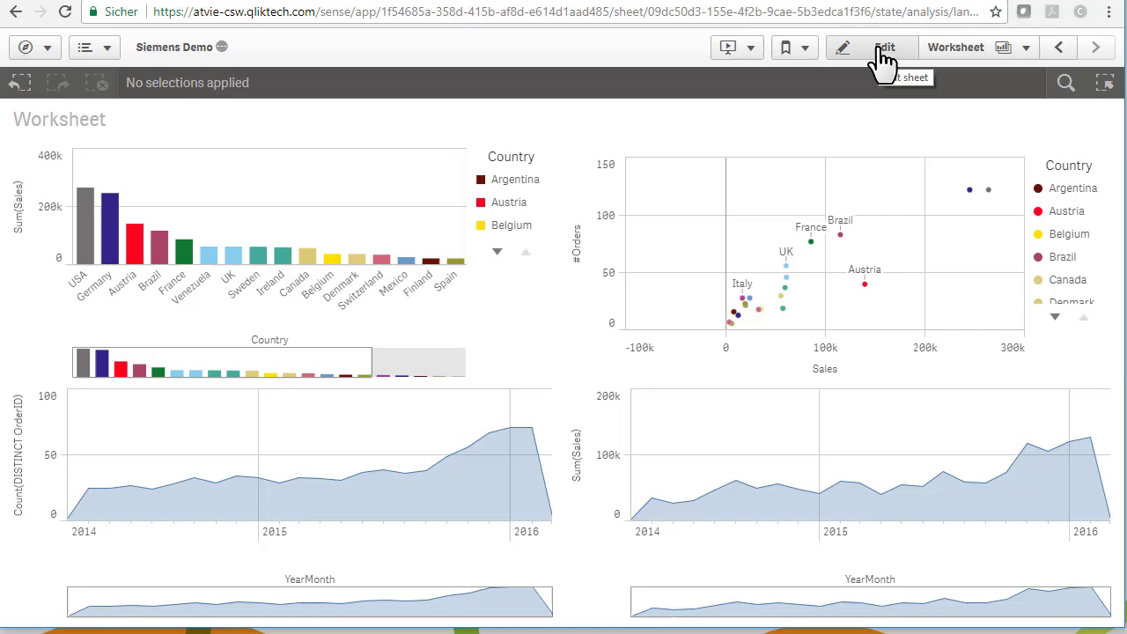
Resume editing and show the Data settings of the bottom-right Sum(Sales) line chart.
click(881, 58)
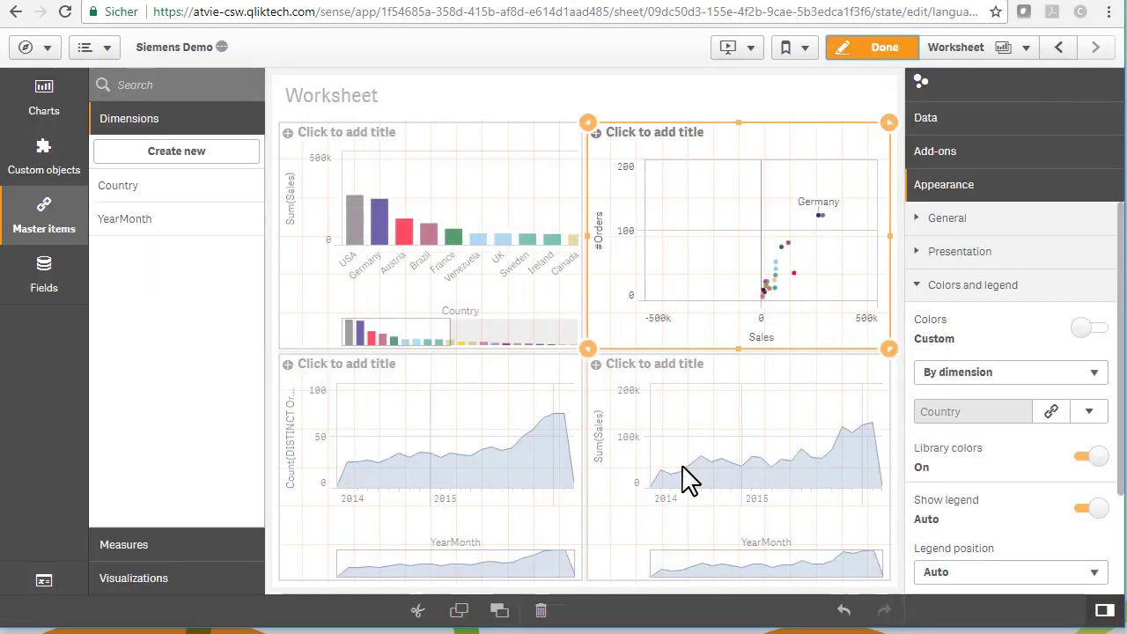
click(766, 484)
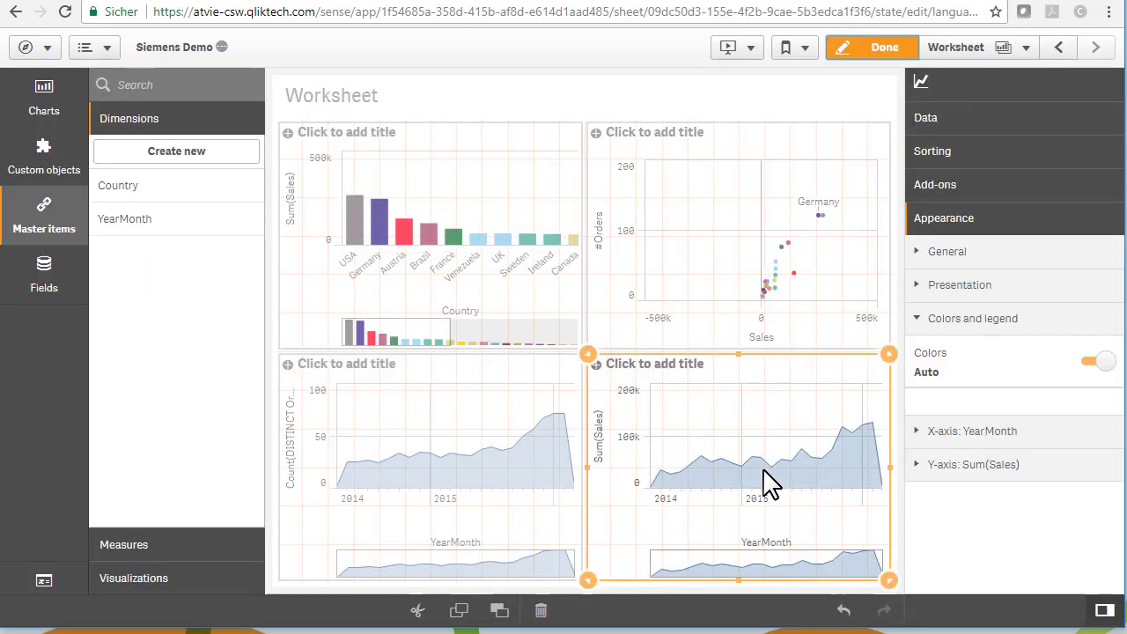
click(948, 123)
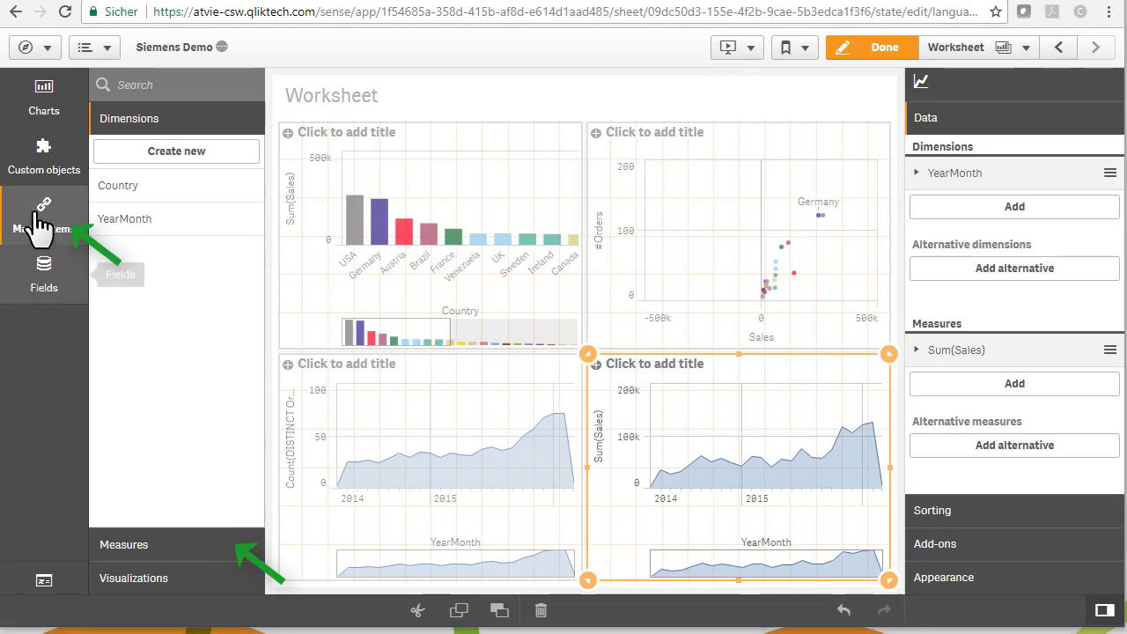
Open the Sales master measure for editing to check its orange colour.
click(139, 550)
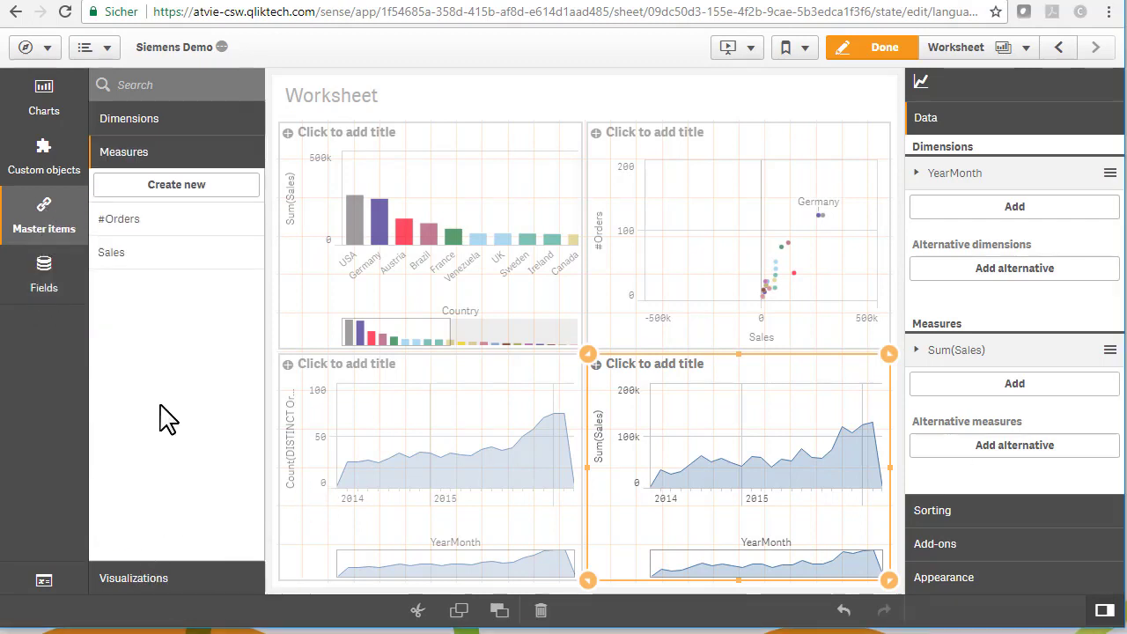
click(131, 260)
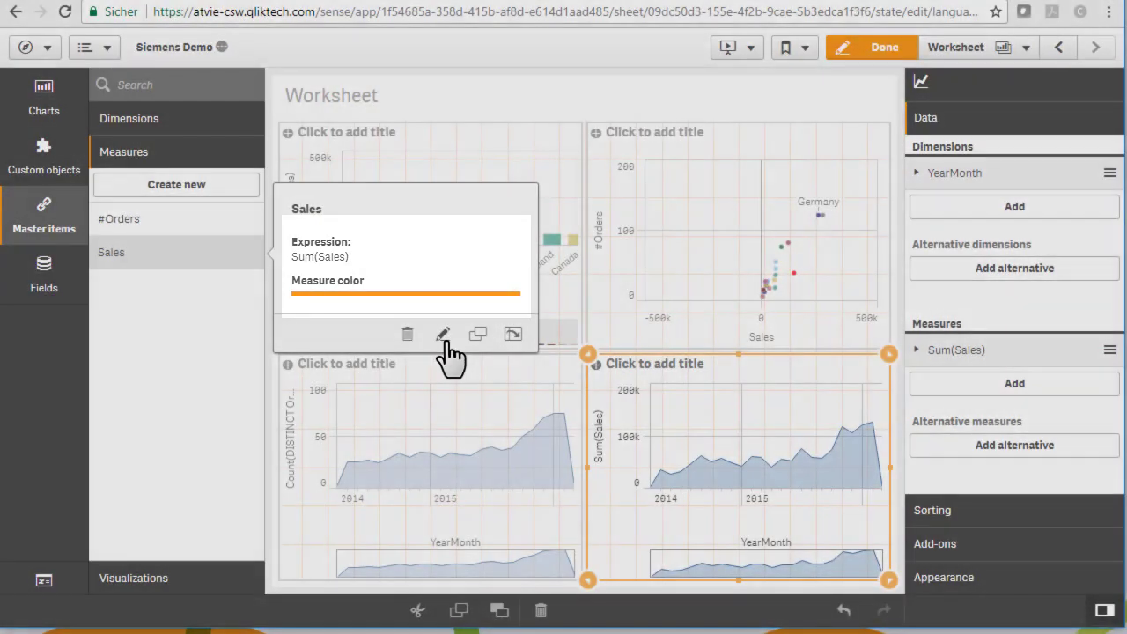
click(443, 336)
click(728, 392)
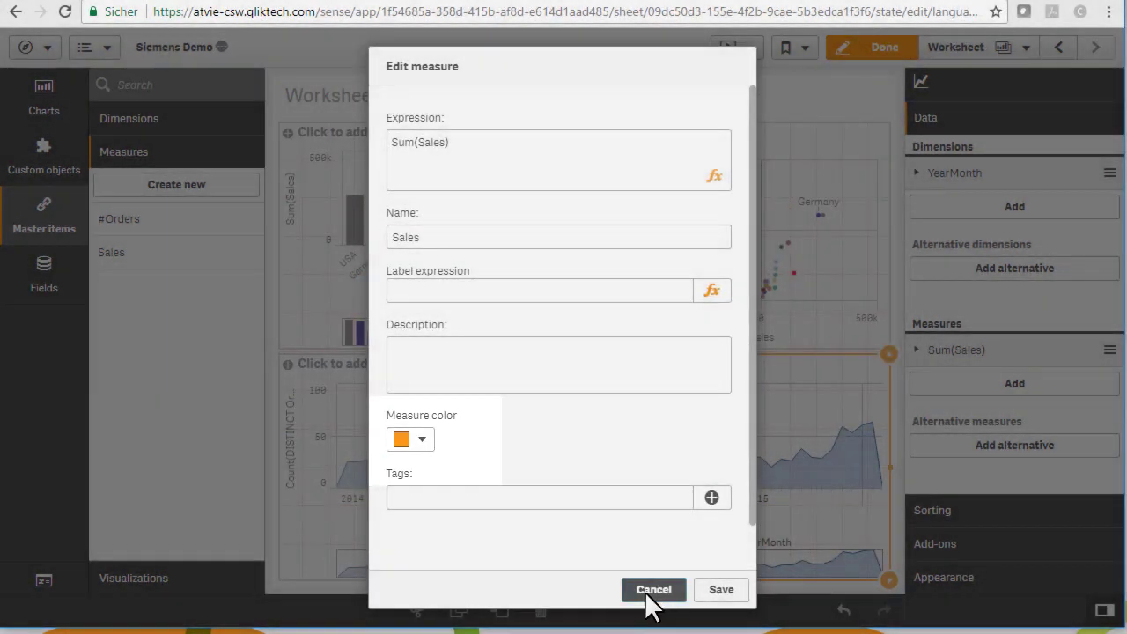
Swap Sum(Sales) in the bottom-right sales-over-time chart for the orange Sales master measure.
click(652, 590)
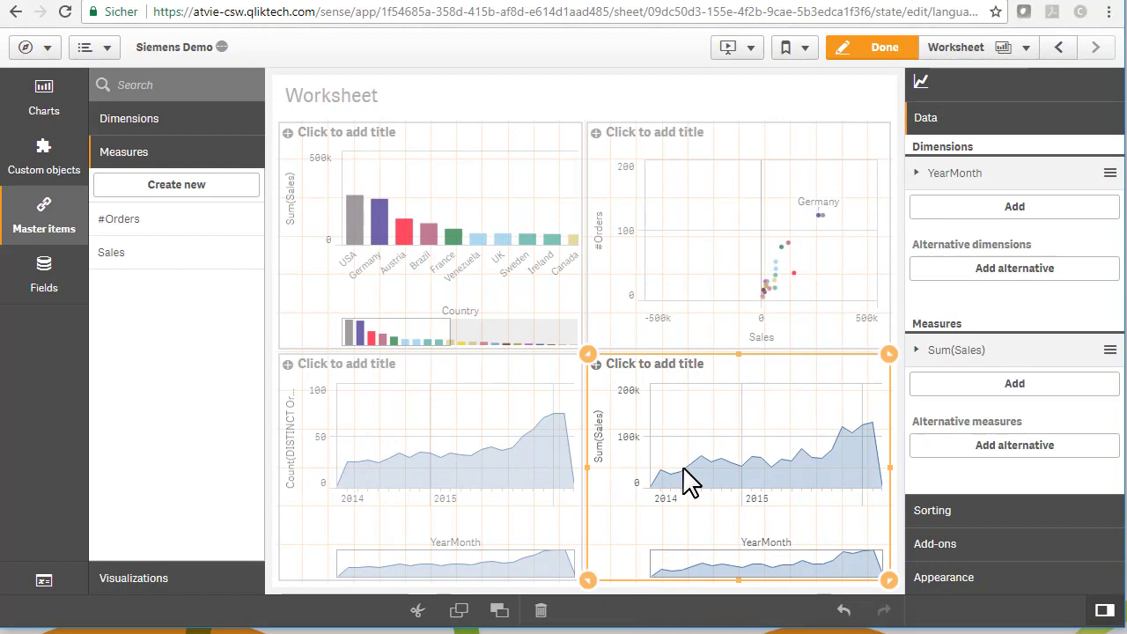
drag(124, 253, 744, 480)
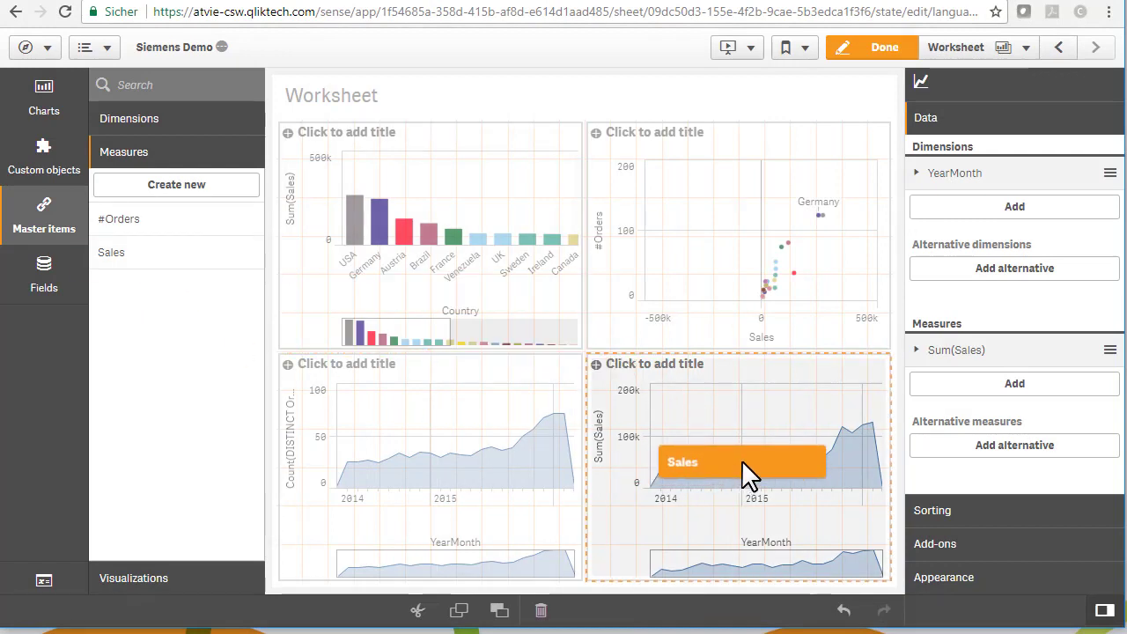
click(709, 421)
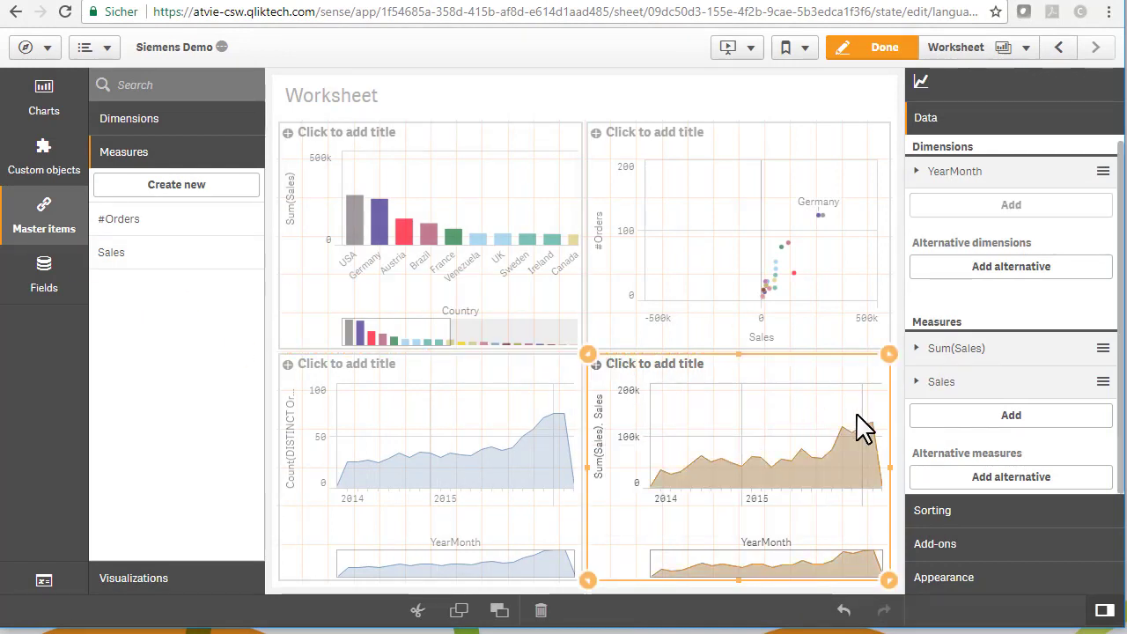
right_click(962, 350)
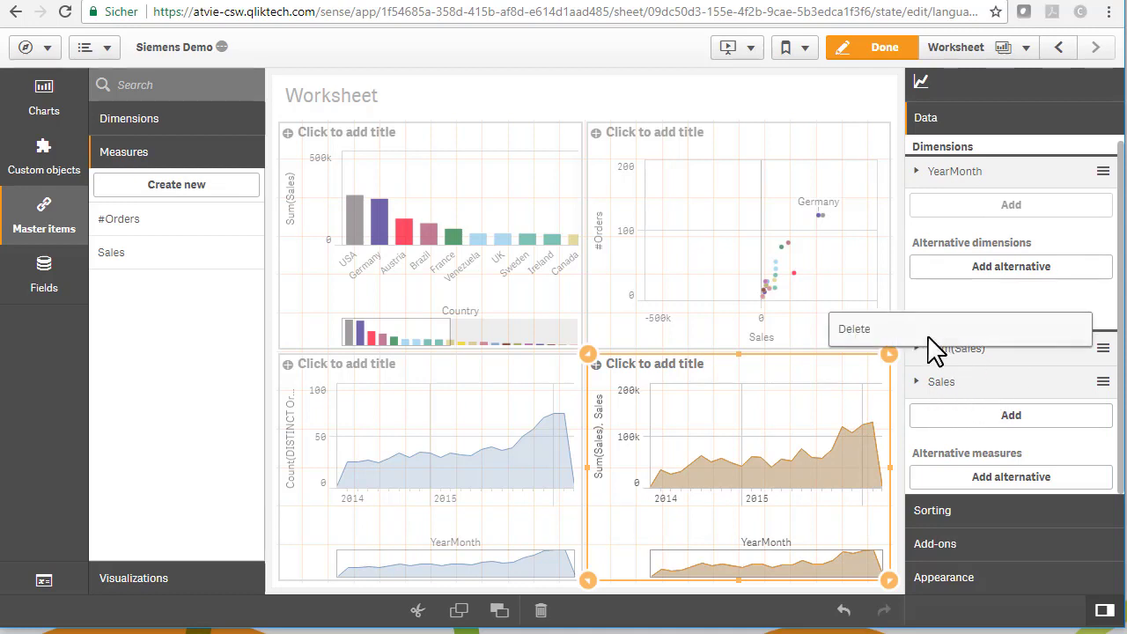
click(924, 332)
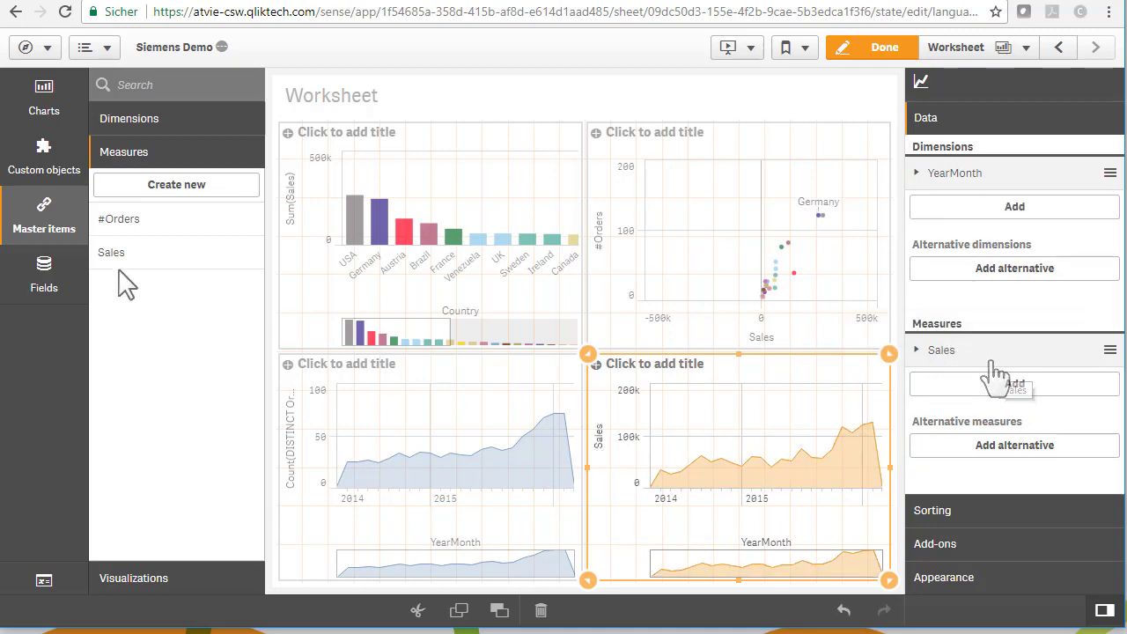
Swap Count(DISTINCT OrderID) in the bottom-left orders chart for the purple #Orders master measure.
click(438, 464)
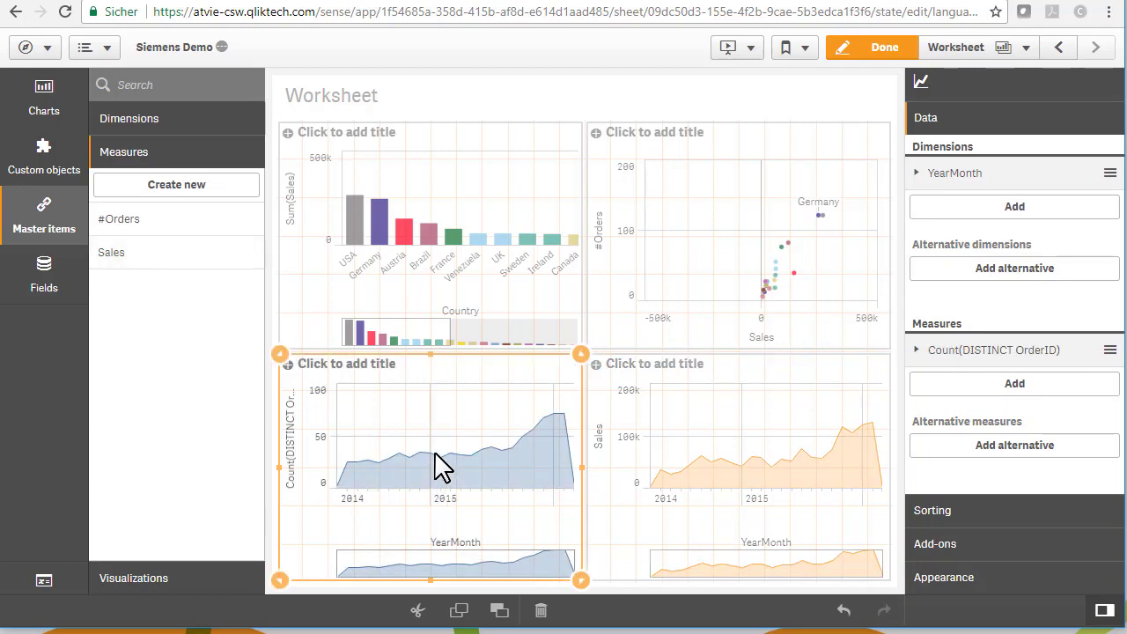
click(141, 234)
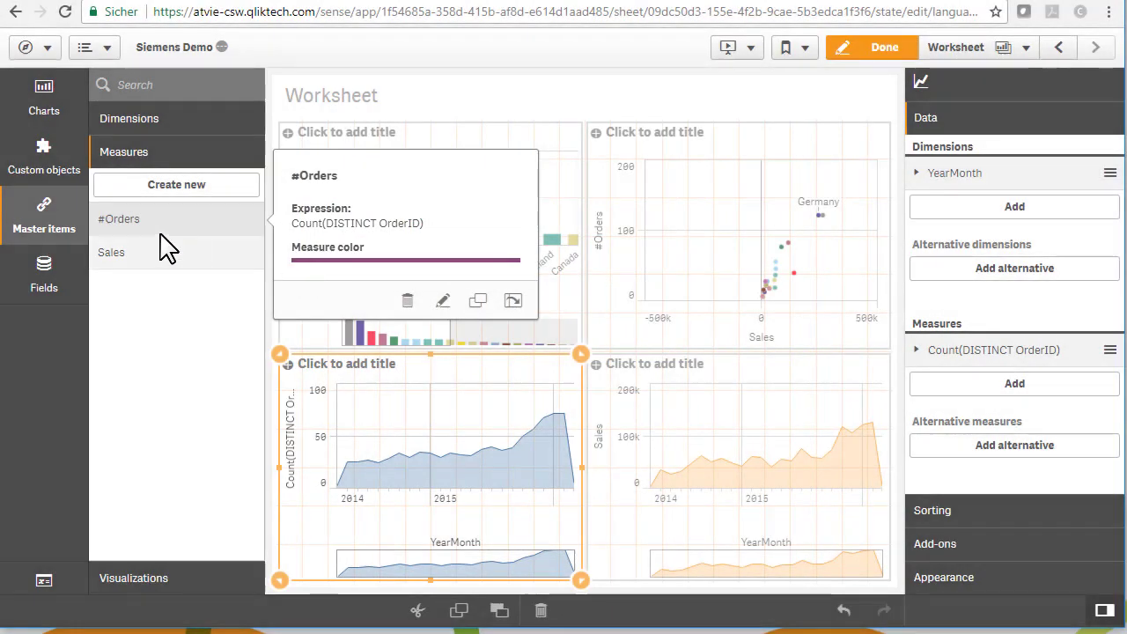
drag(151, 227, 445, 459)
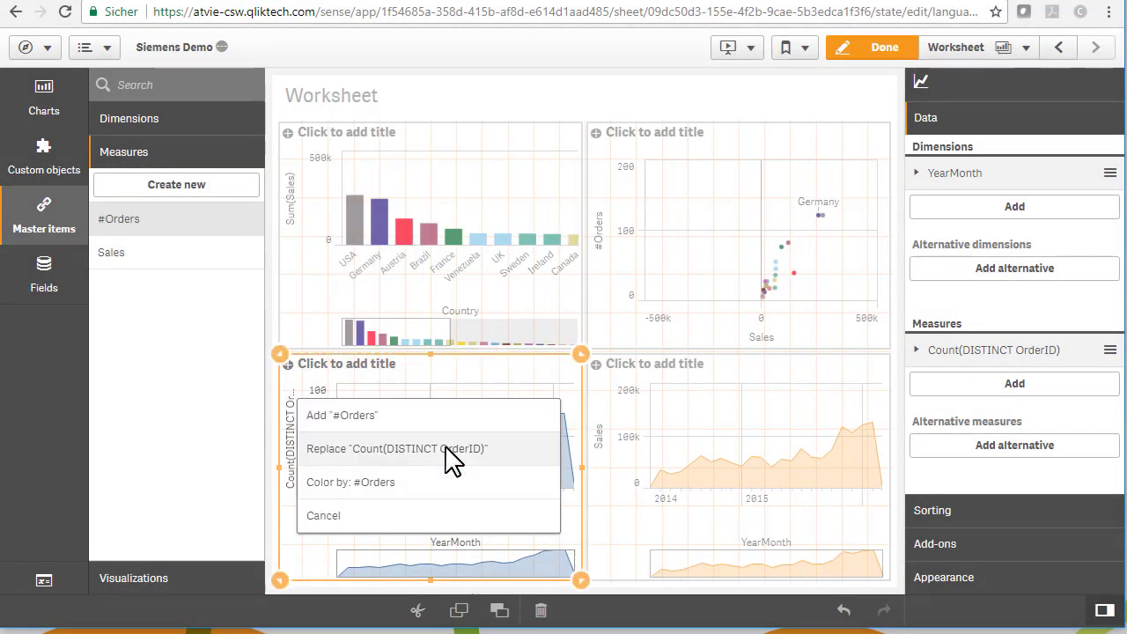
click(387, 414)
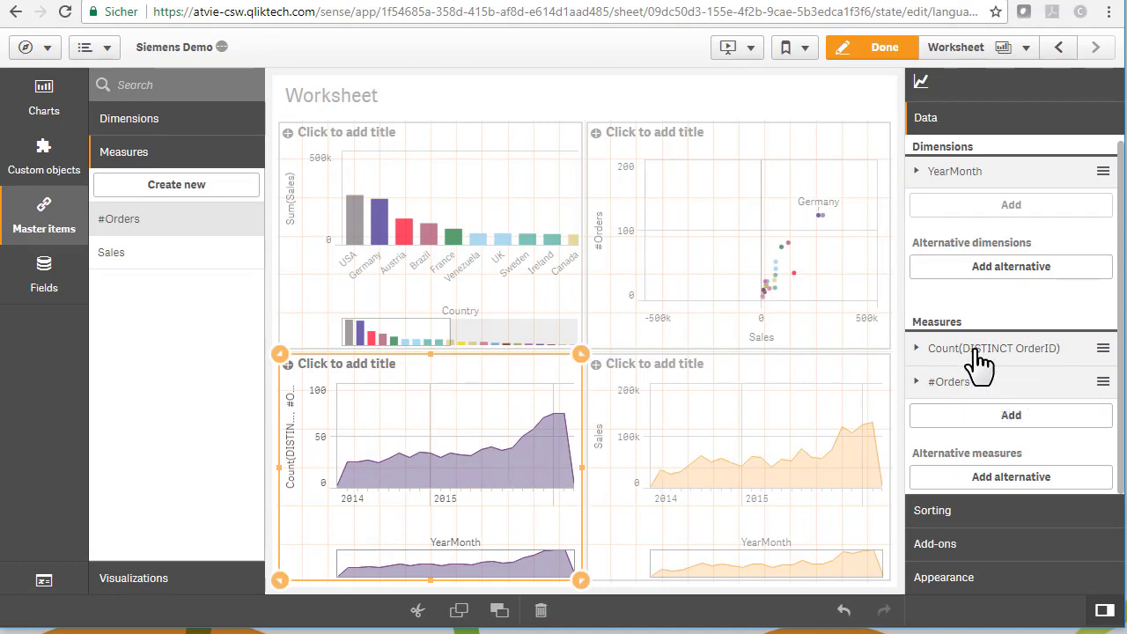
right_click(947, 347)
click(938, 335)
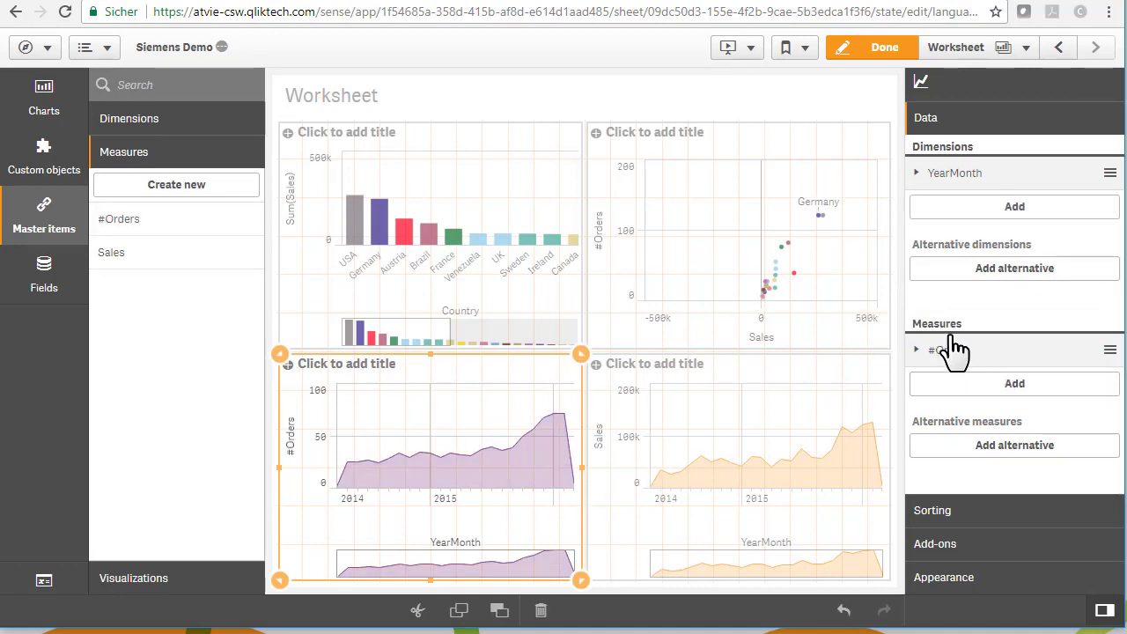
Add a half-height #Orders KPI showing 830 beside the bottom-right chart, with a Sales KPI below.
click(43, 104)
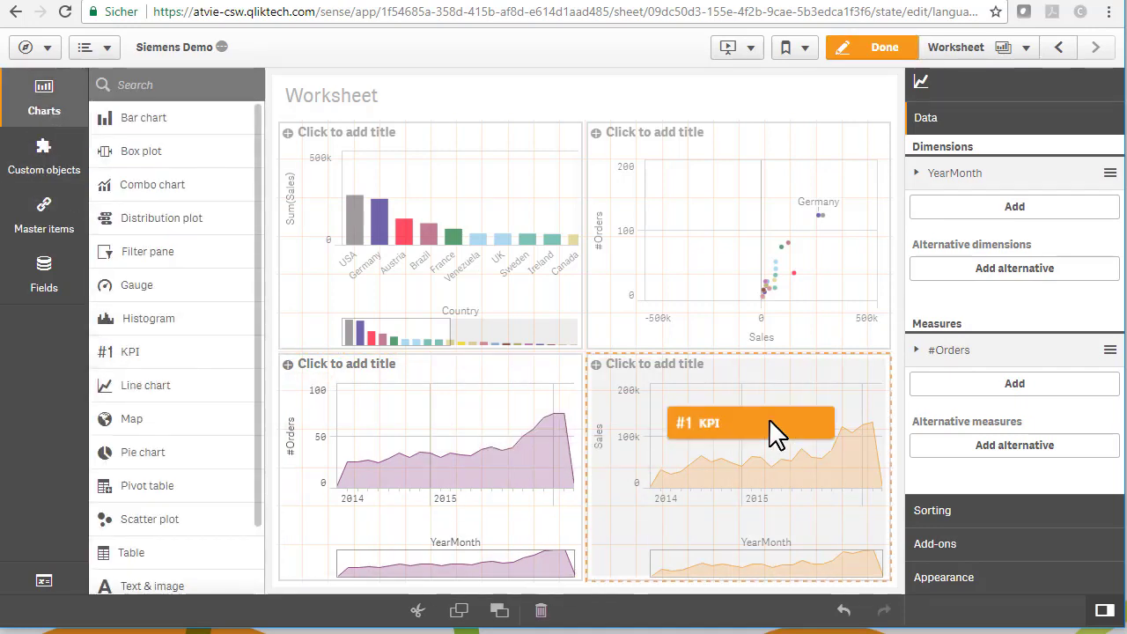
drag(130, 353, 819, 431)
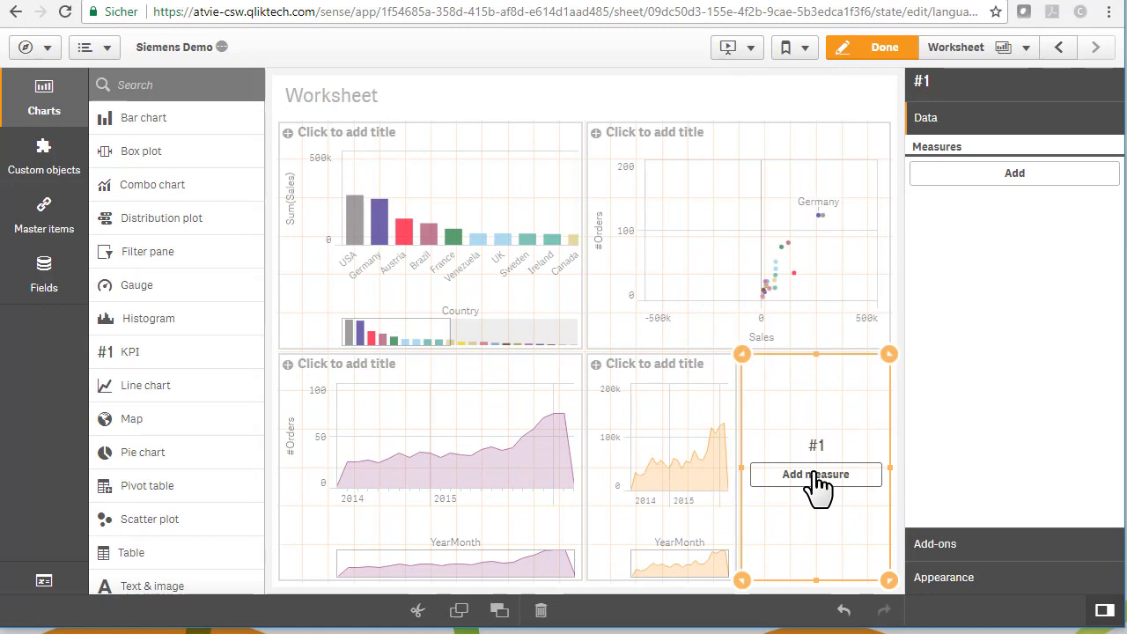
click(811, 475)
click(933, 430)
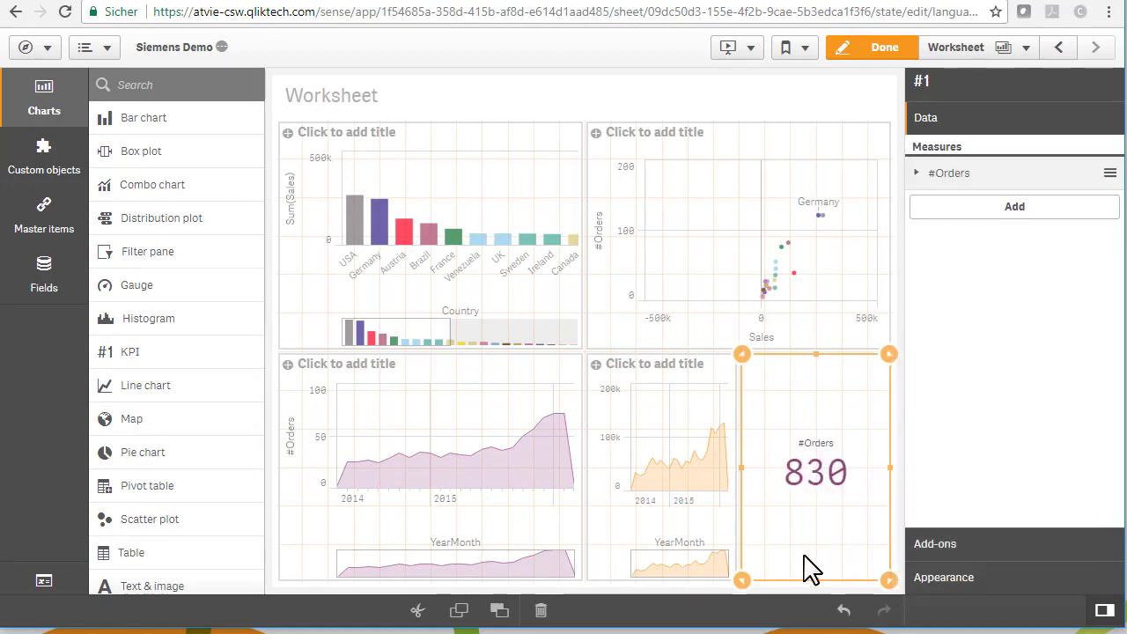
drag(817, 581, 793, 504)
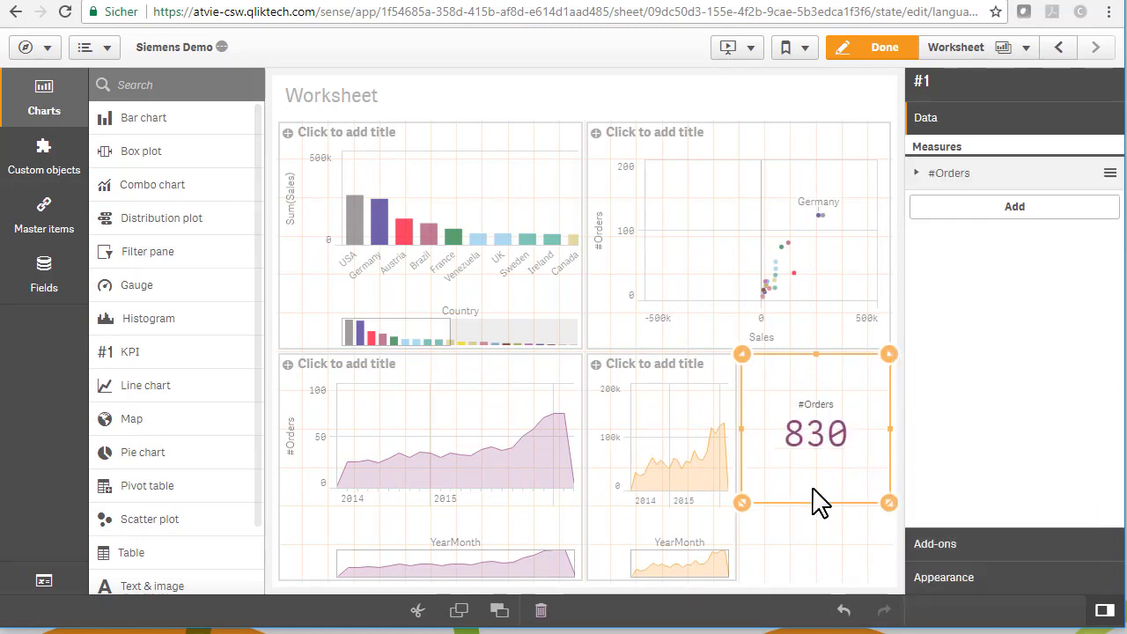
click(45, 216)
drag(126, 259, 817, 533)
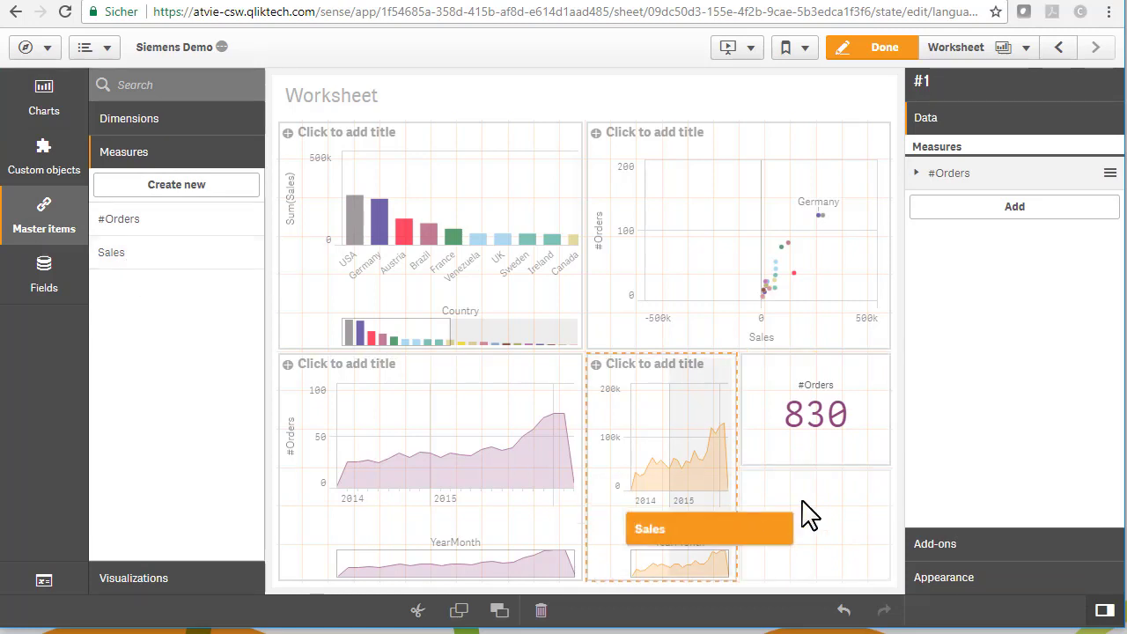